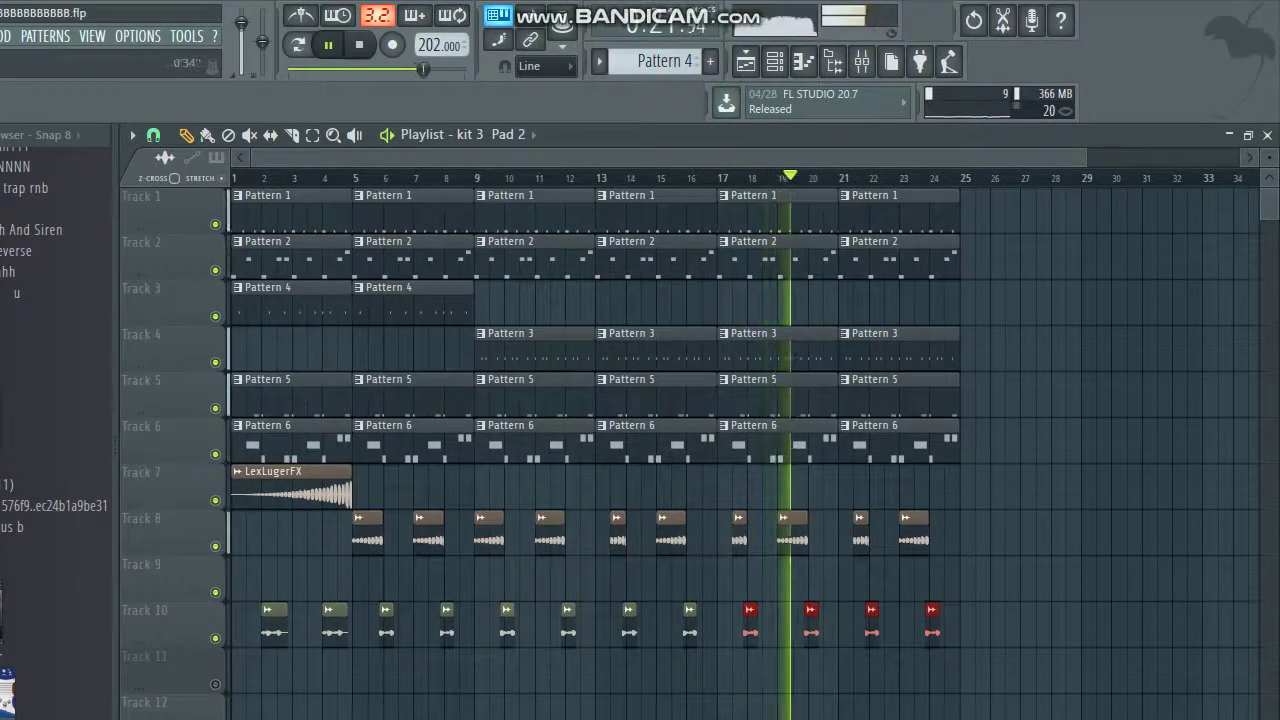
pyautogui.moveTo(1084, 158); pyautogui.dragTo(479, 158)
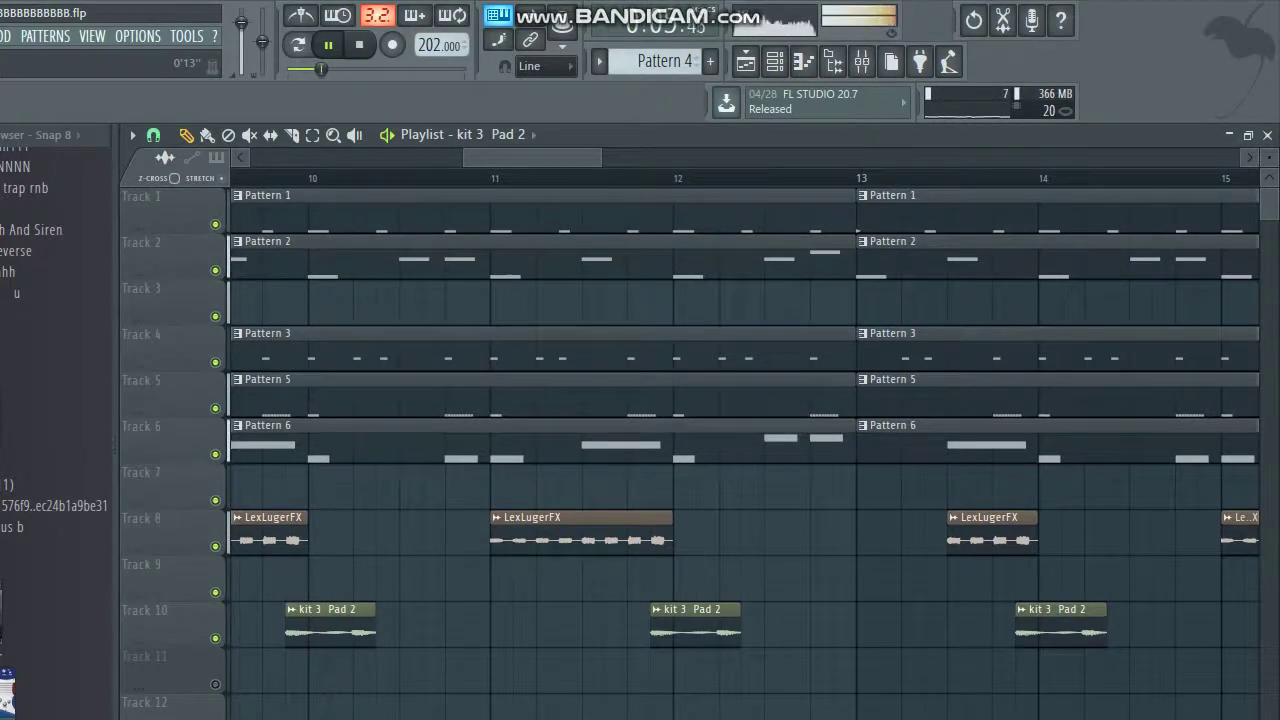
pyautogui.moveTo(602, 110); pyautogui.dragTo(672, 110)
pyautogui.moveTo(672, 157); pyautogui.dragTo(1039, 157)
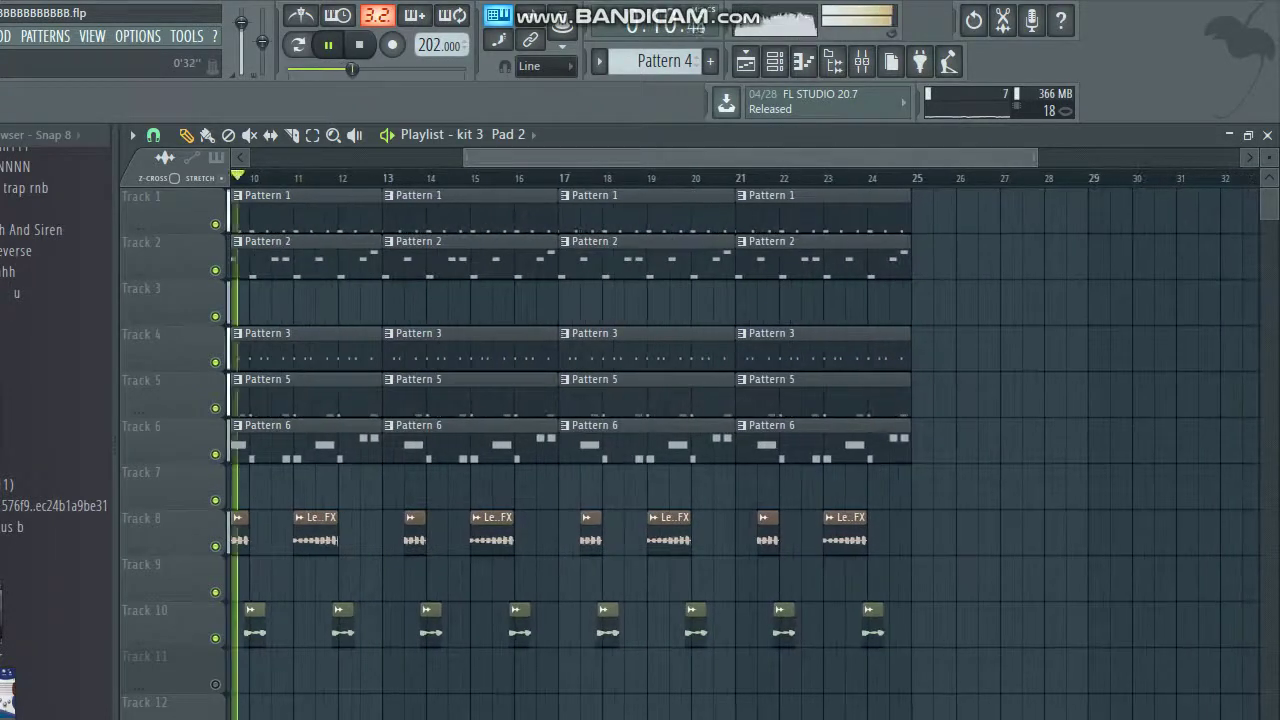
pyautogui.moveTo(900, 157); pyautogui.dragTo(687, 157)
pyautogui.scroll(-4, 740, 420)
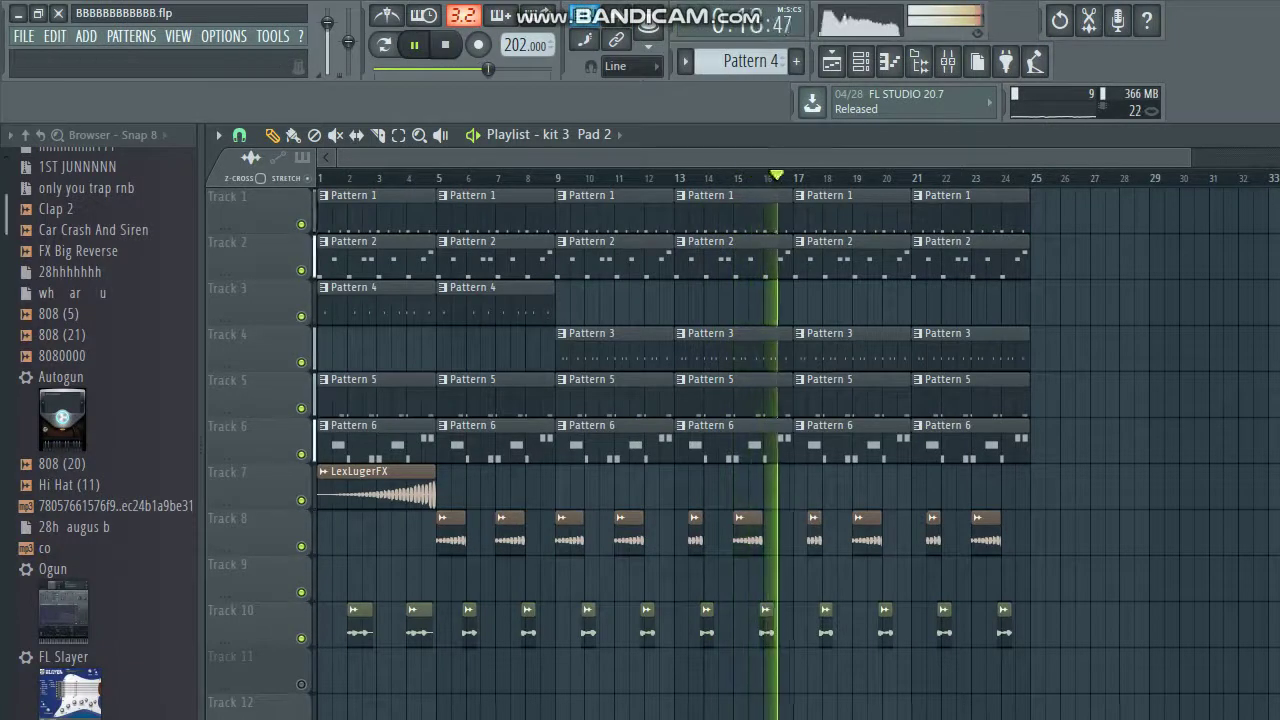
pyautogui.scroll(-1, 100, 430)
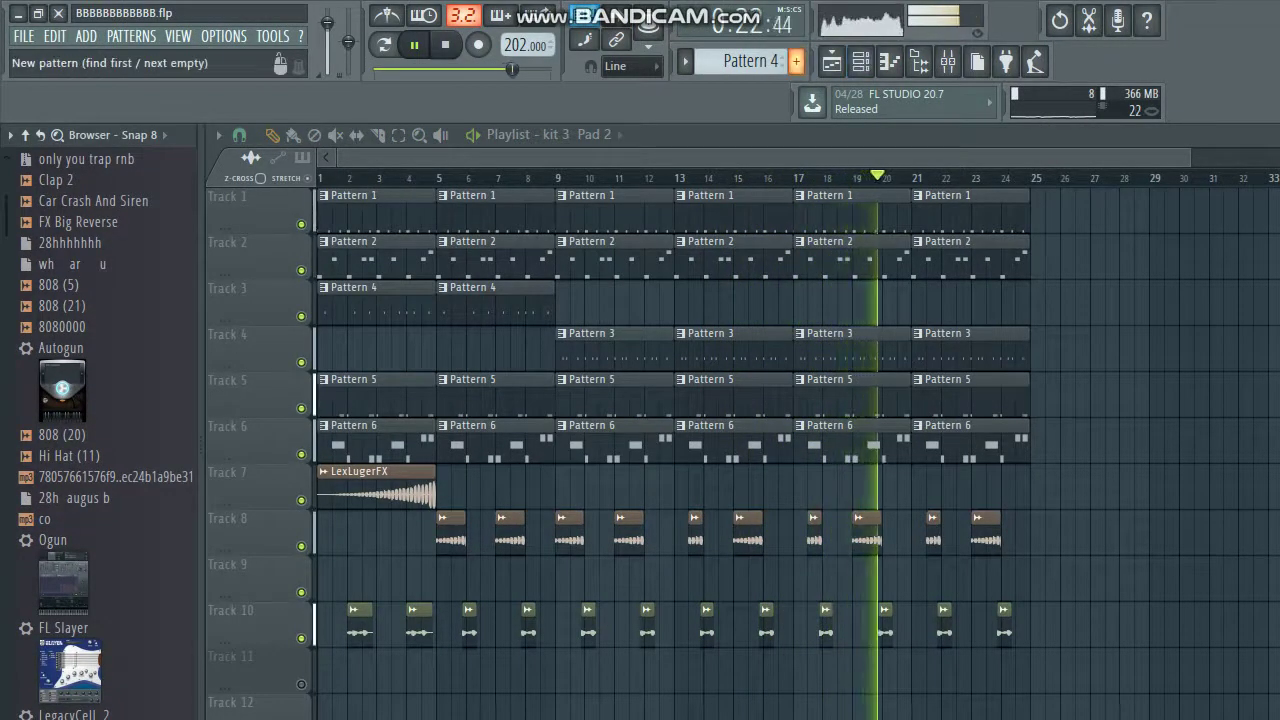
# Create a new empty pattern and add a Purity_2 instrument channel to the channel rack.
pyautogui.click(796, 61)
pyautogui.click(819, 85)
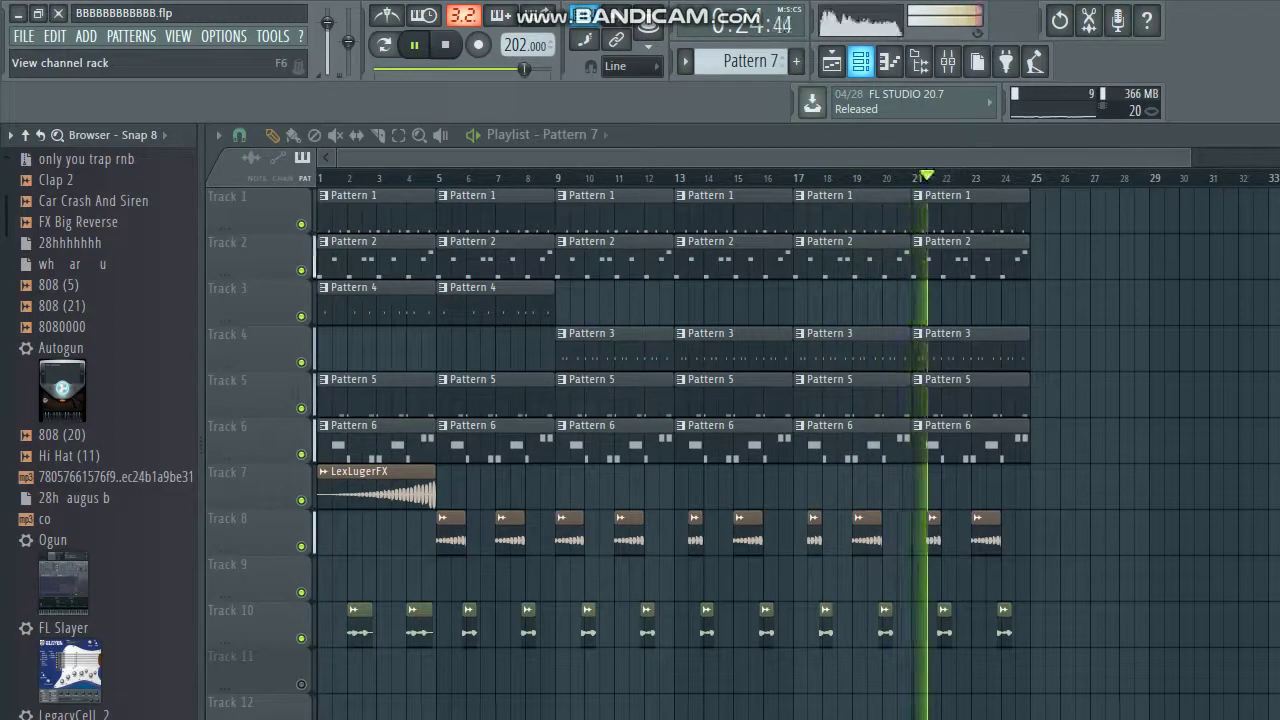
pyautogui.click(860, 61)
pyautogui.click(464, 331)
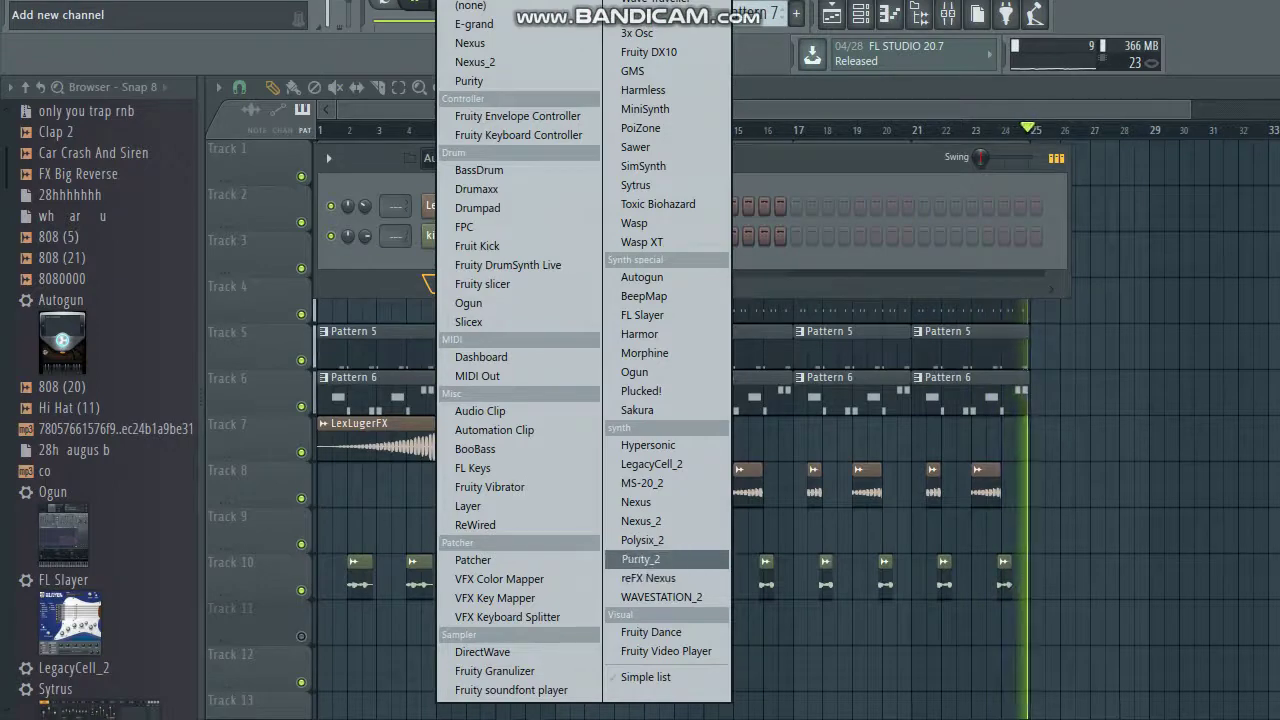
pyautogui.click(641, 559)
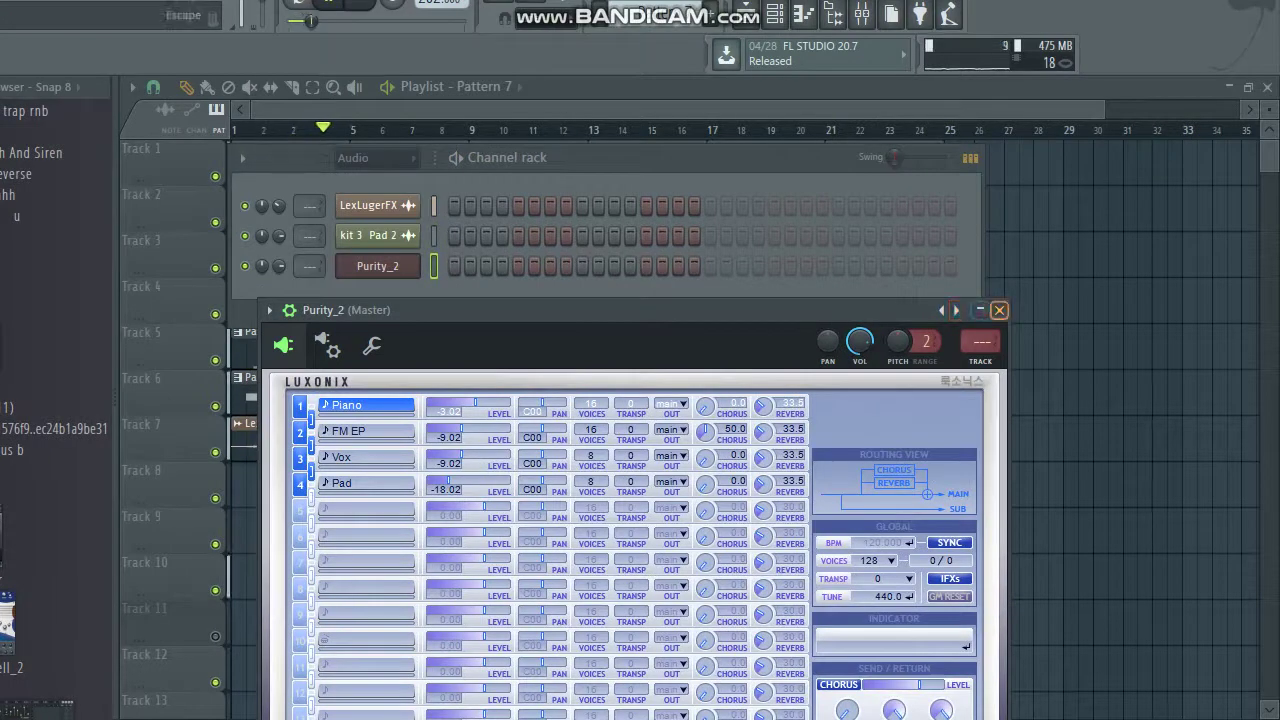
pyautogui.click(378, 265)
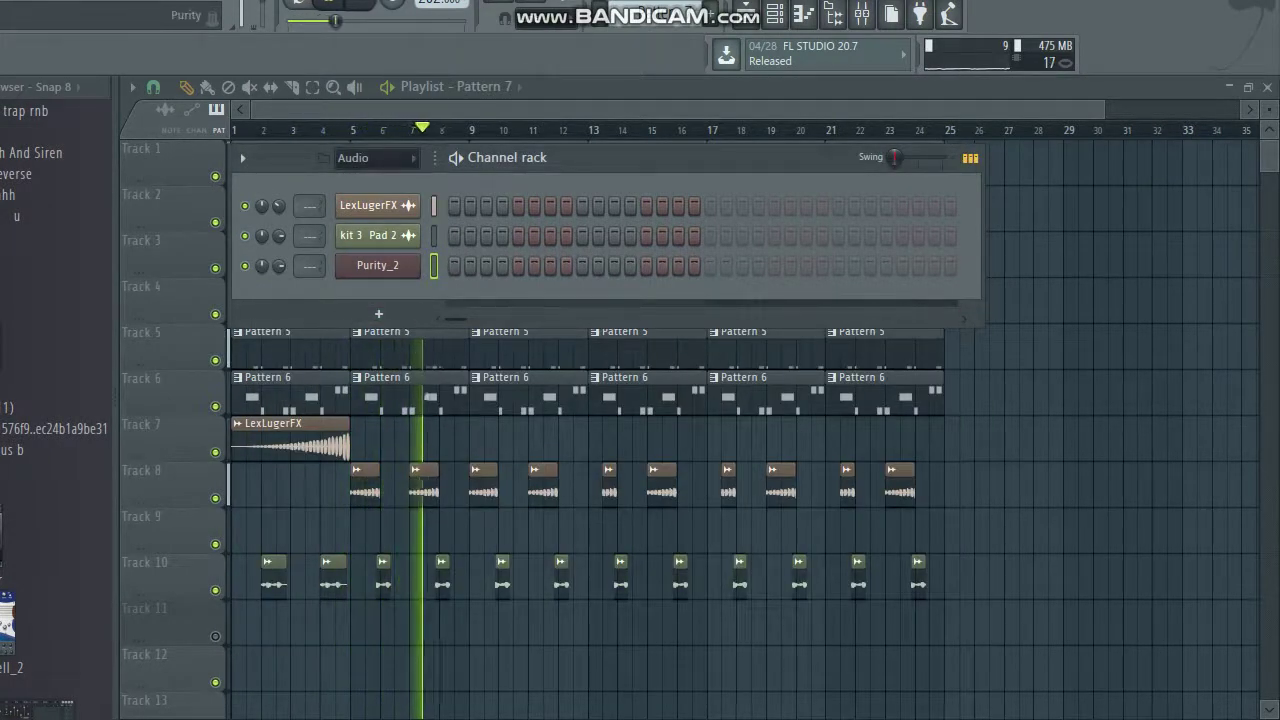
# Place Pattern 7 at bar 1 of Track 11 in the playlist and repeat it back to back through bar 24.
pyautogui.click(240, 620)
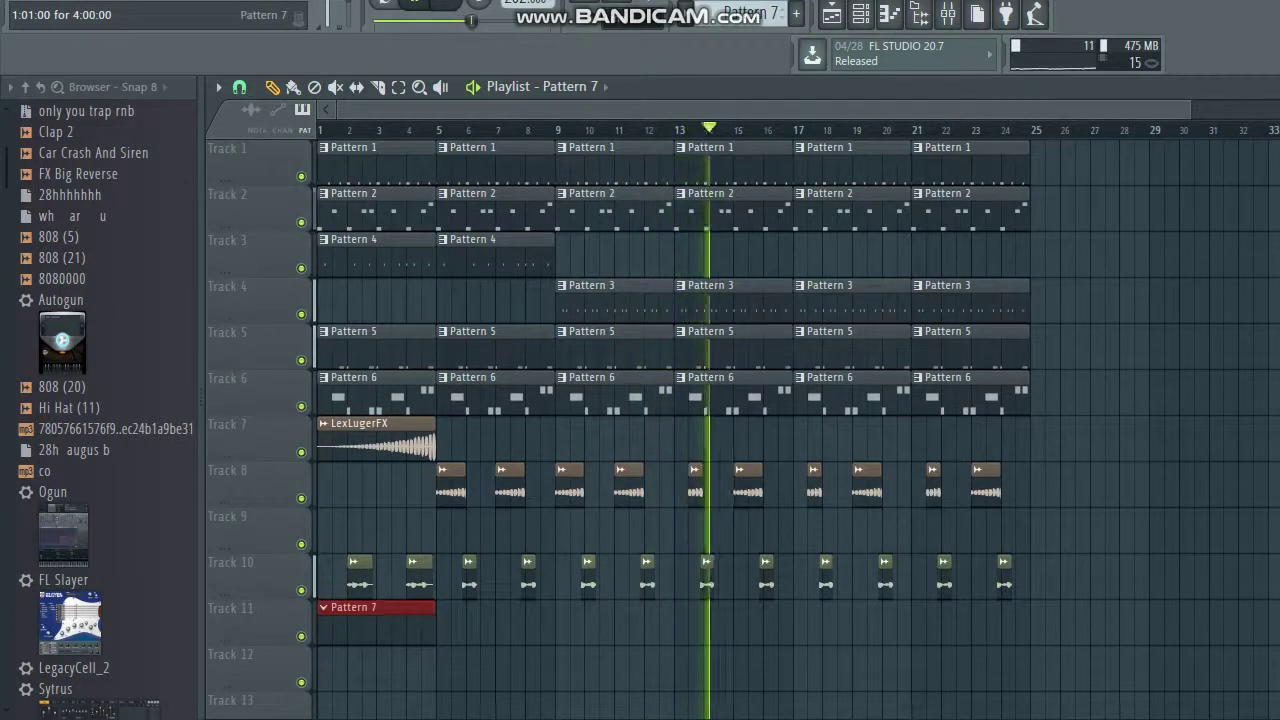
pyautogui.hotkey('ctrl', 'b')
pyautogui.hotkey('ctrl', 'b')
pyautogui.hotkey('ctrl', 'b')
pyautogui.hotkey('ctrl', 'b')
pyautogui.hotkey('ctrl', 'b')
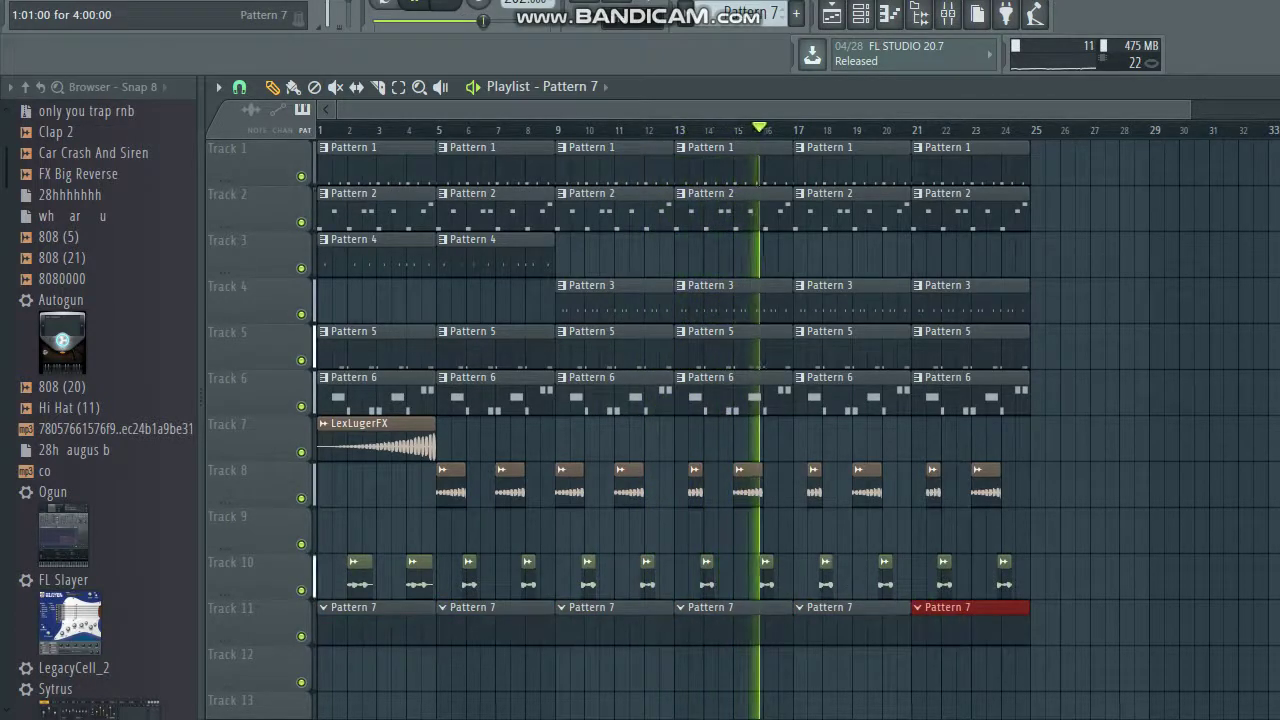
# Open the Purity_2 channel's piano roll and draw a short C6 note at the start of bar 1.
pyautogui.press('F6')
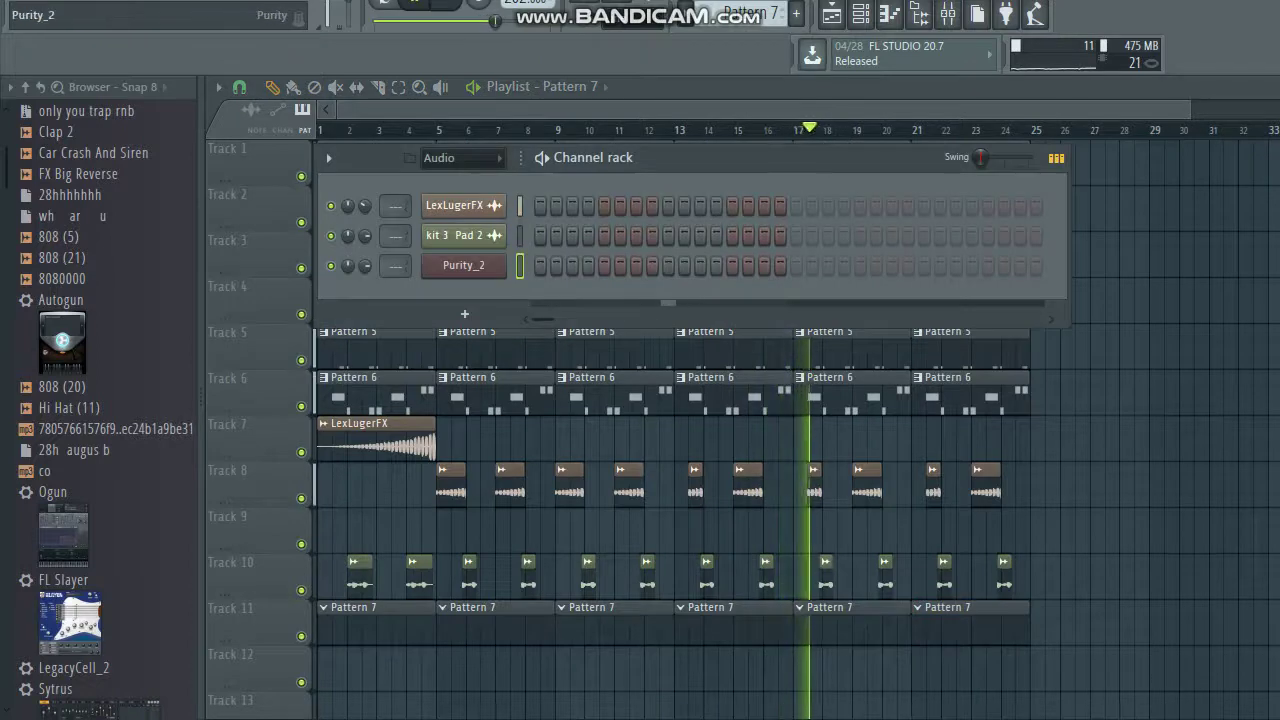
pyautogui.rightClick(500, 265)
pyautogui.click(550, 266)
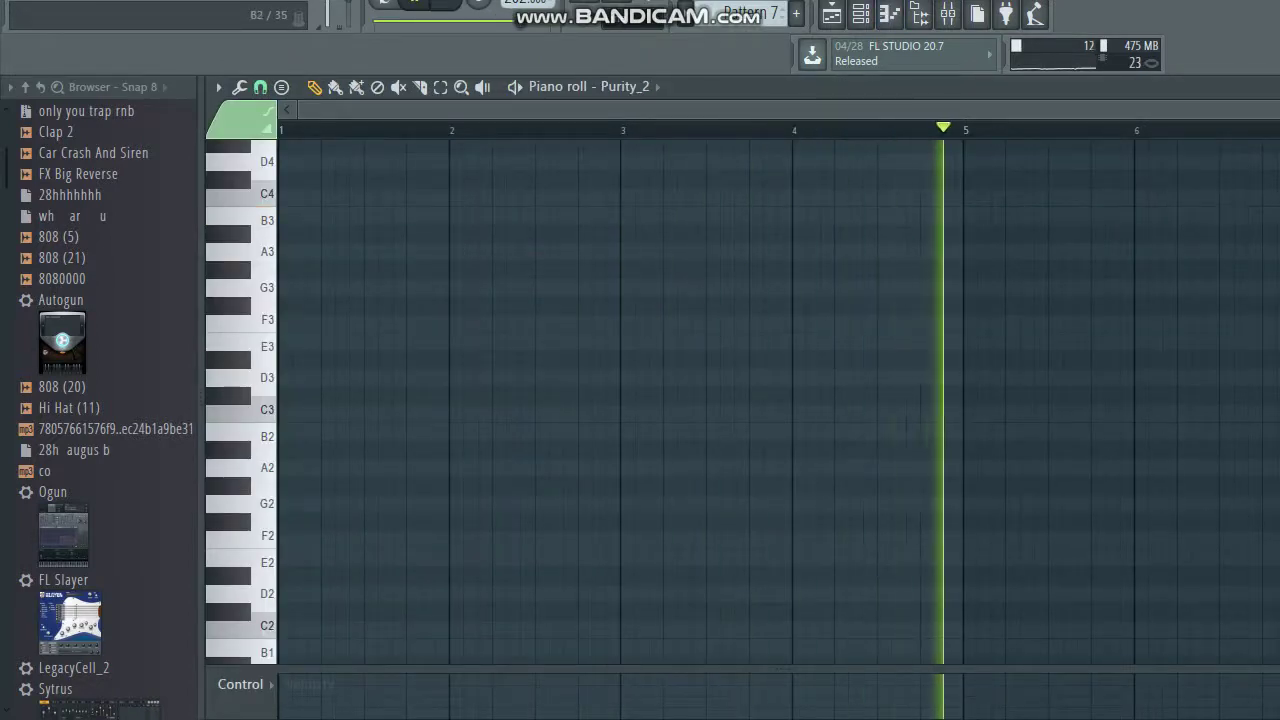
pyautogui.scroll(6, 600, 437)
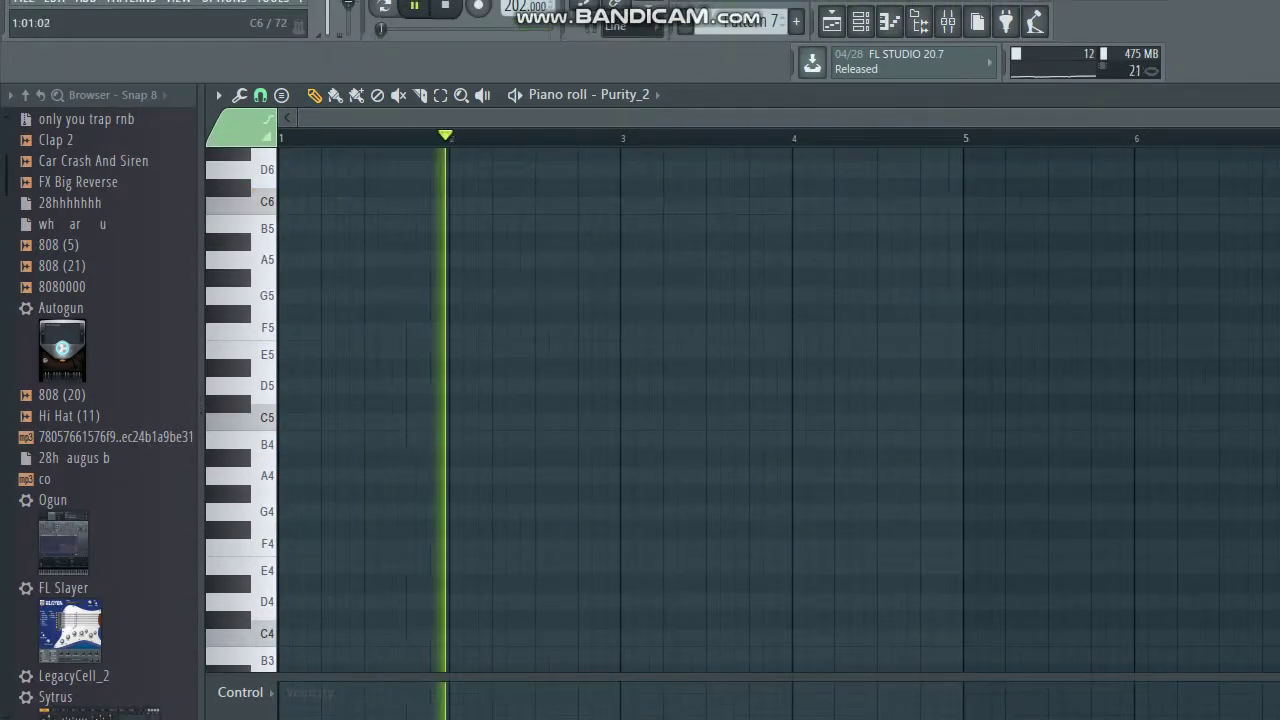
pyautogui.moveTo(282, 204); pyautogui.dragTo(319, 205)
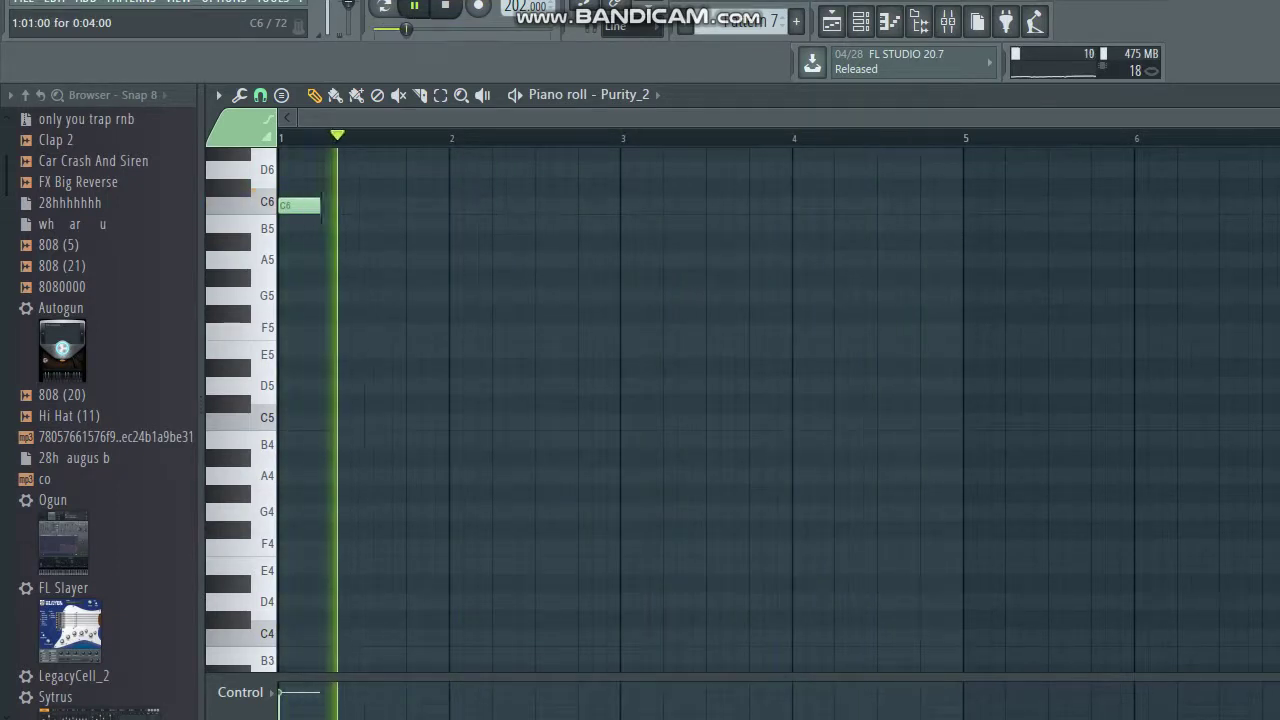
pyautogui.moveTo(318, 205); pyautogui.dragTo(305, 205)
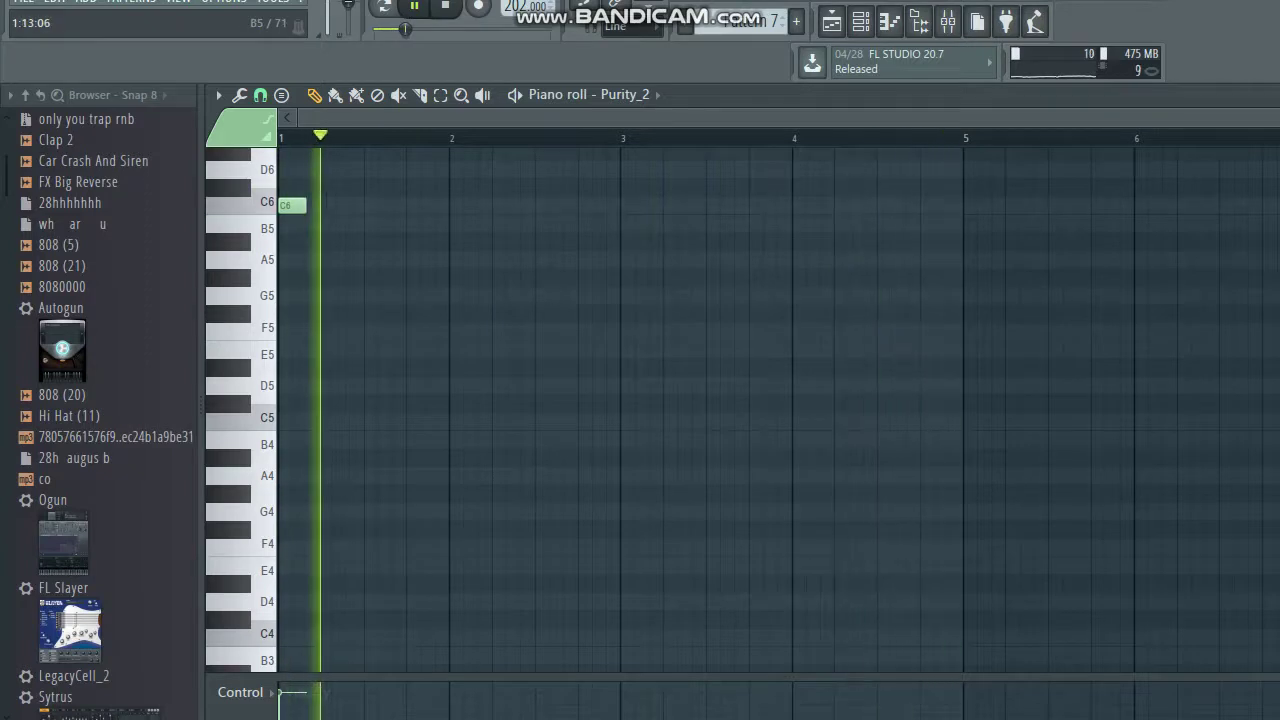
# Add B5 notes on the last beat of bar 1 and the start of bar 2, and shorten both to 0:01:16.
pyautogui.click(412, 224)
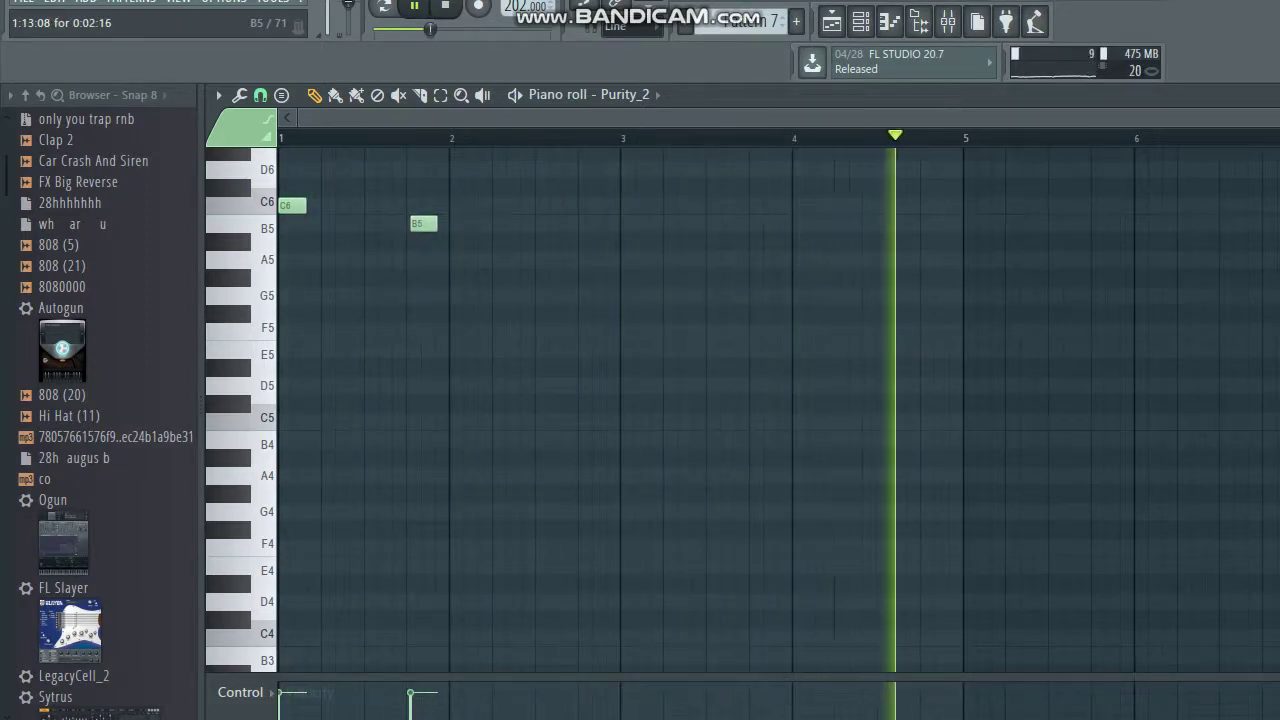
pyautogui.moveTo(414, 224); pyautogui.dragTo(410, 224)
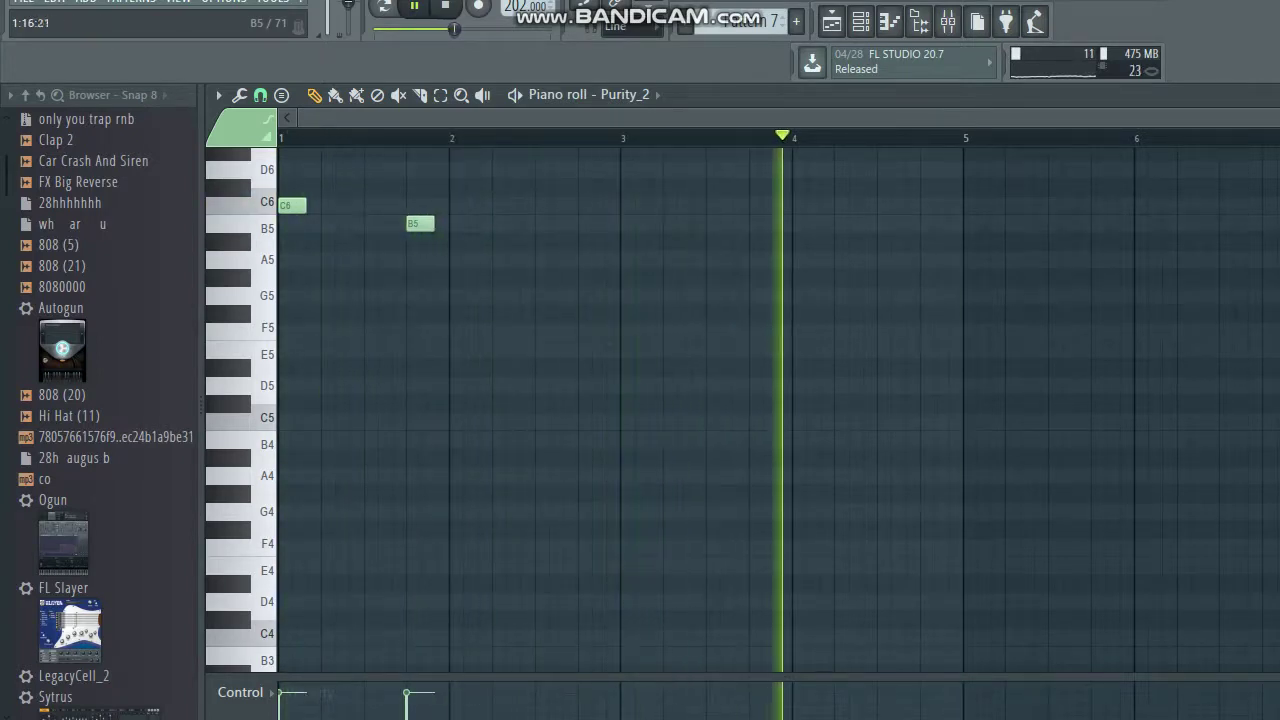
pyautogui.click(452, 224)
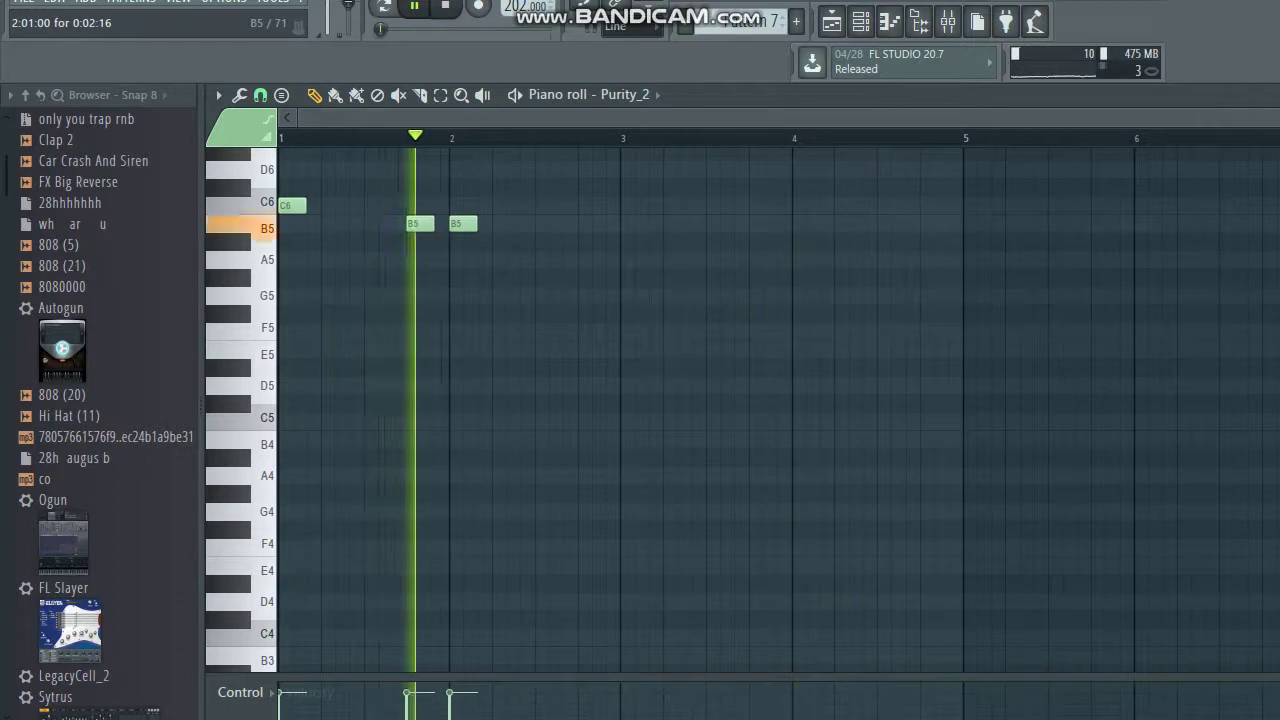
pyautogui.moveTo(527, 205); pyautogui.dragTo(426, 240)
pyautogui.moveTo(508, 223); pyautogui.dragTo(497, 223)
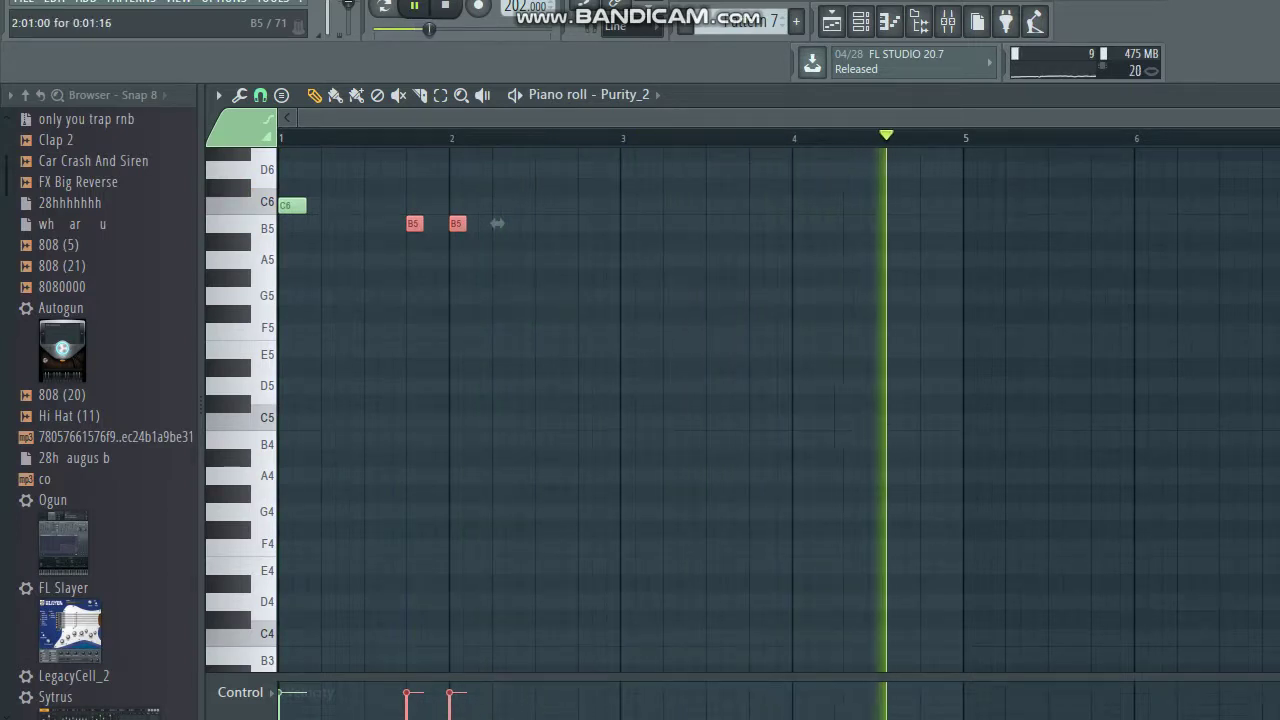
pyautogui.press('space')
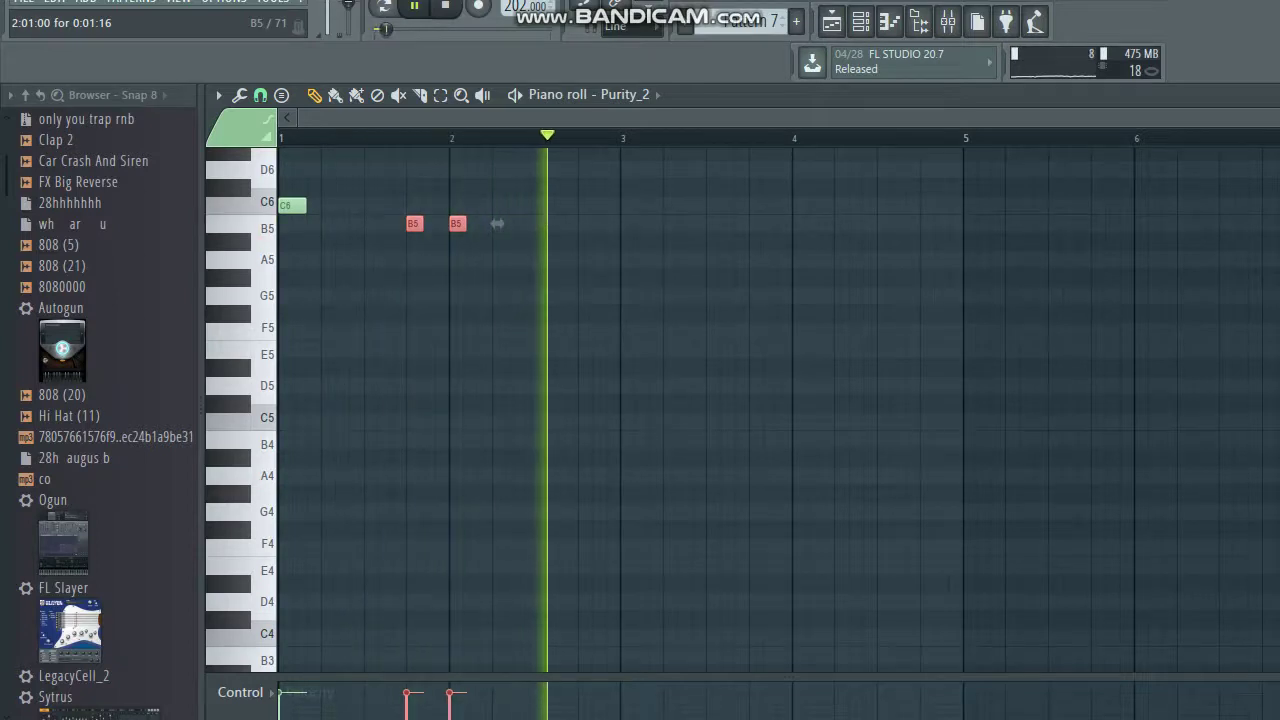
# Copy the pair of B5 notes so it repeats across the bar 2–3 and bar 3–4 transitions.
pyautogui.moveTo(497, 223); pyautogui.dragTo(668, 223)
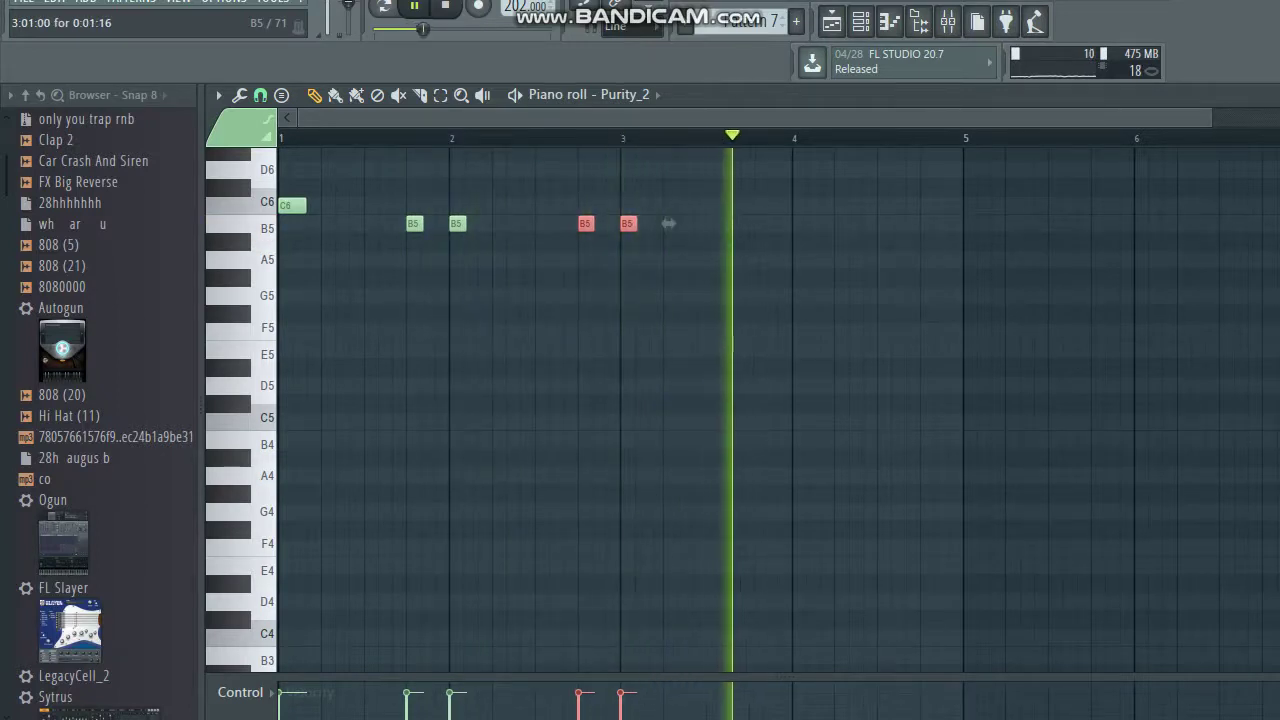
pyautogui.moveTo(668, 223); pyautogui.dragTo(796, 223)
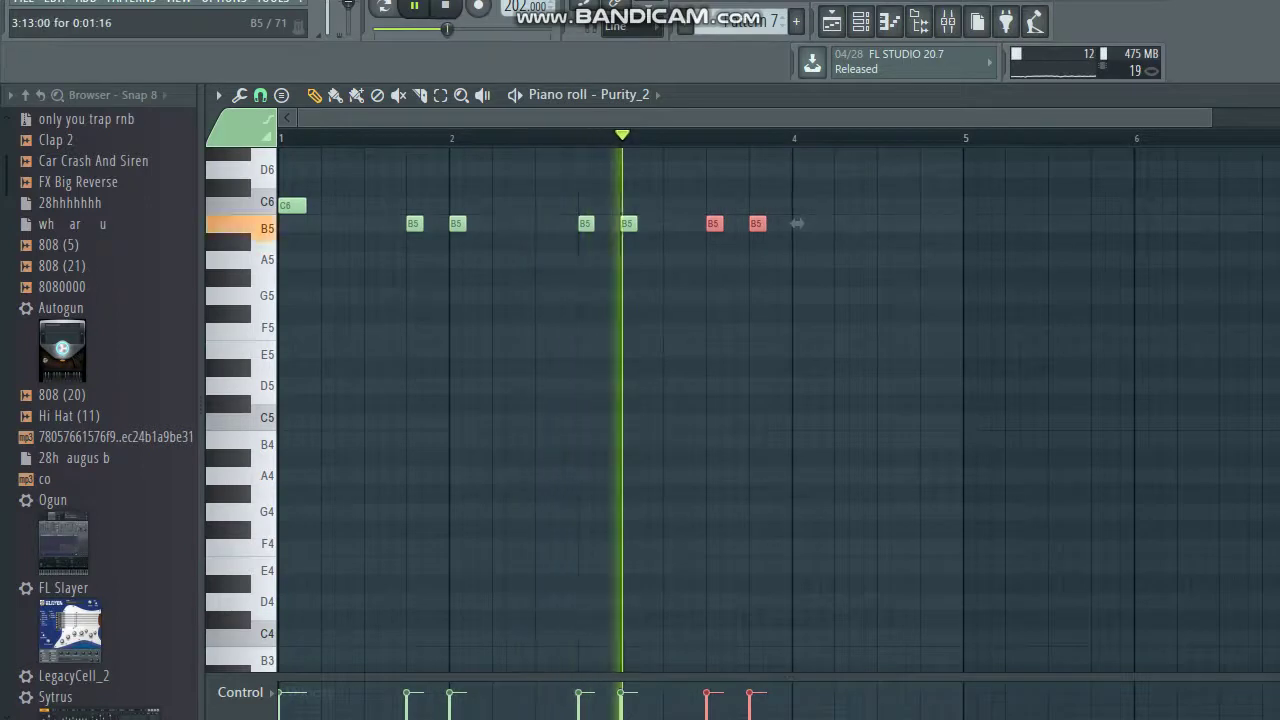
pyautogui.moveTo(797, 223); pyautogui.dragTo(840, 223)
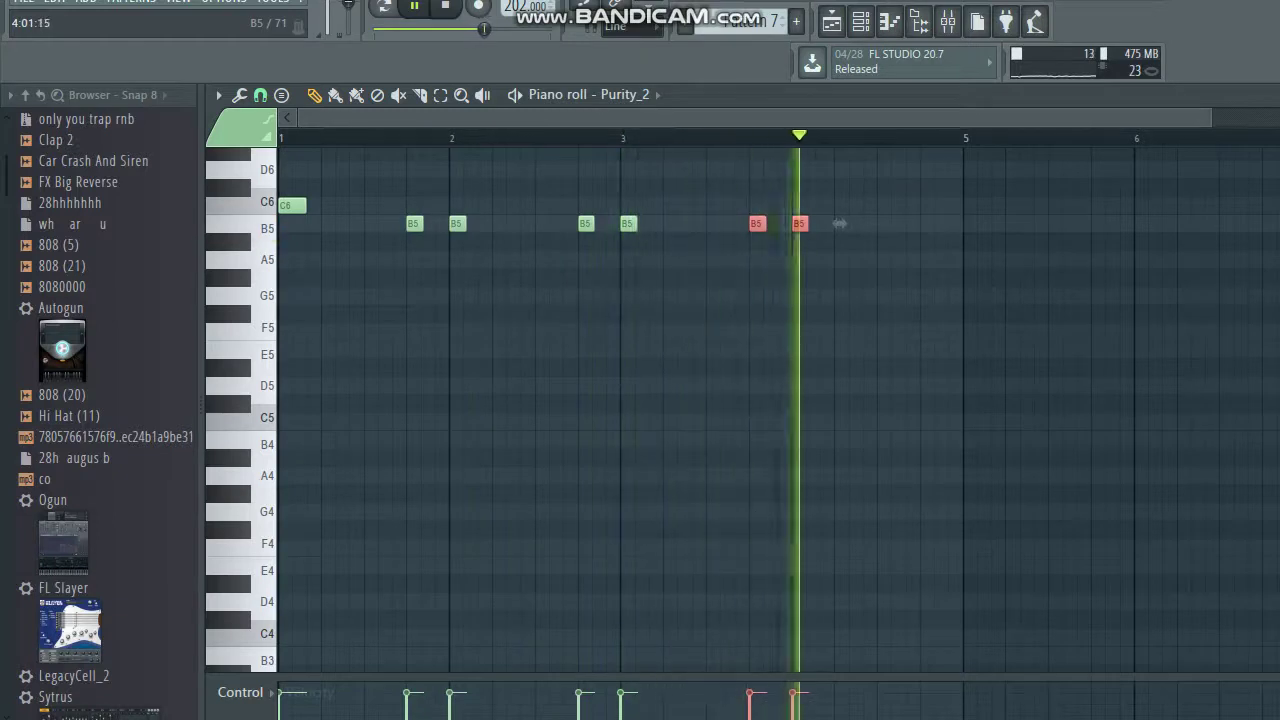
# Add a C6 note on beat 2 of bar 1, and two notes on beats 3 and 4 of bar 4, lowered to C6.
pyautogui.click(329, 205)
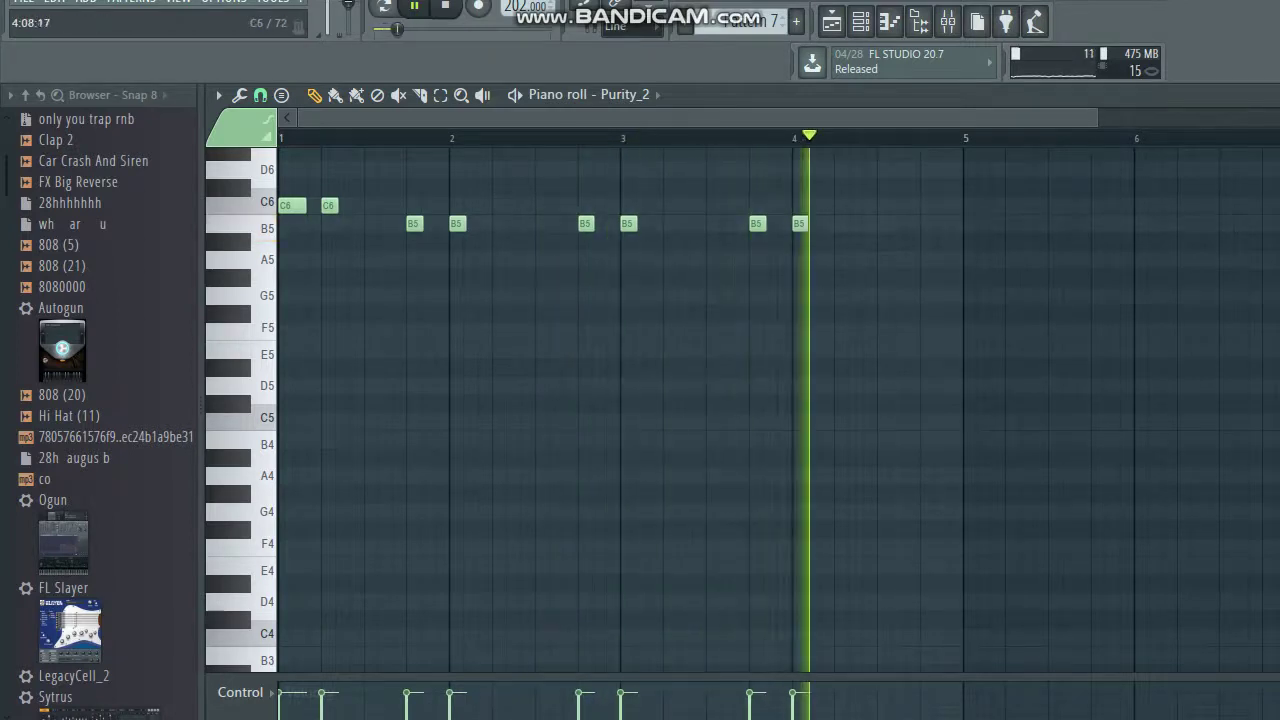
pyautogui.click(886, 169)
pyautogui.click(929, 169)
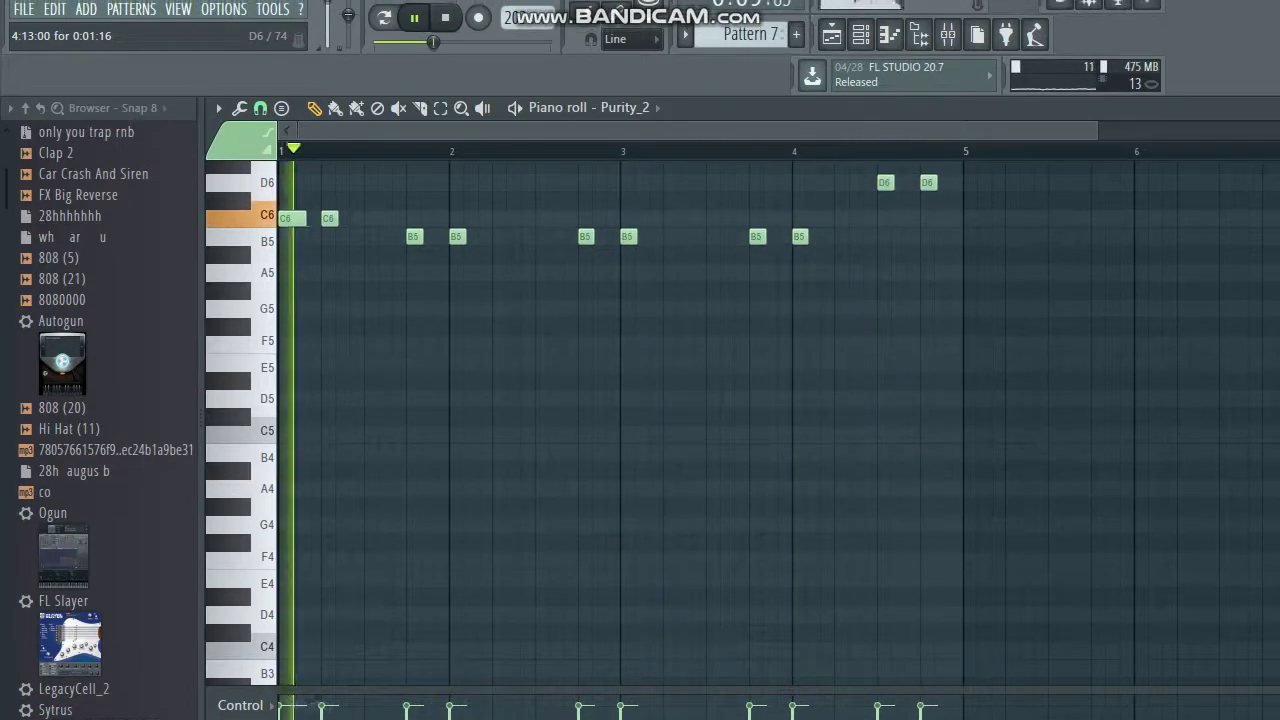
pyautogui.moveTo(947, 186); pyautogui.dragTo(968, 221)
# Try raising the last note of bar 4 by two semitones to D6, without an extra B5 note beside it.
pyautogui.click(932, 239)
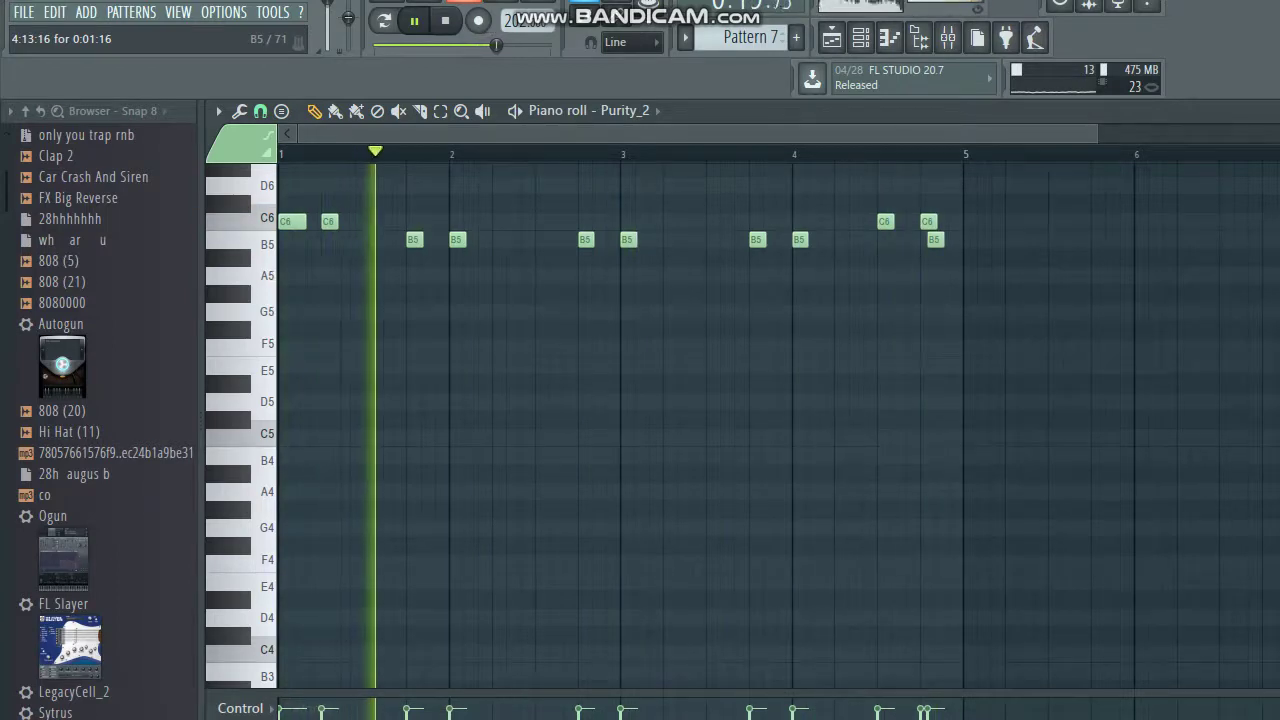
pyautogui.rightClick(936, 240)
pyautogui.moveTo(927, 196); pyautogui.dragTo(925, 246)
pyautogui.hotkey('shift', 'Up')
pyautogui.hotkey('shift', 'Up')
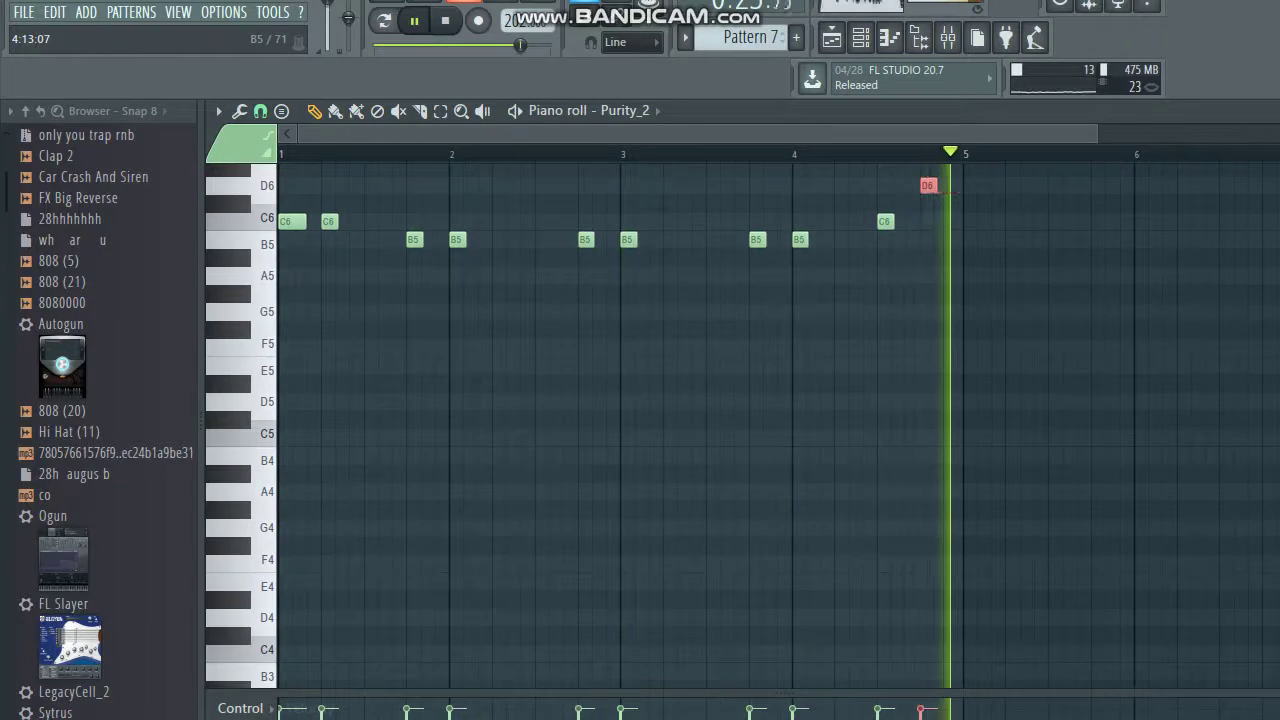
# Save the project and transpose the selected last note of bar 4 down two semitones to C6.
pyautogui.hotkey('ctrl', 's')
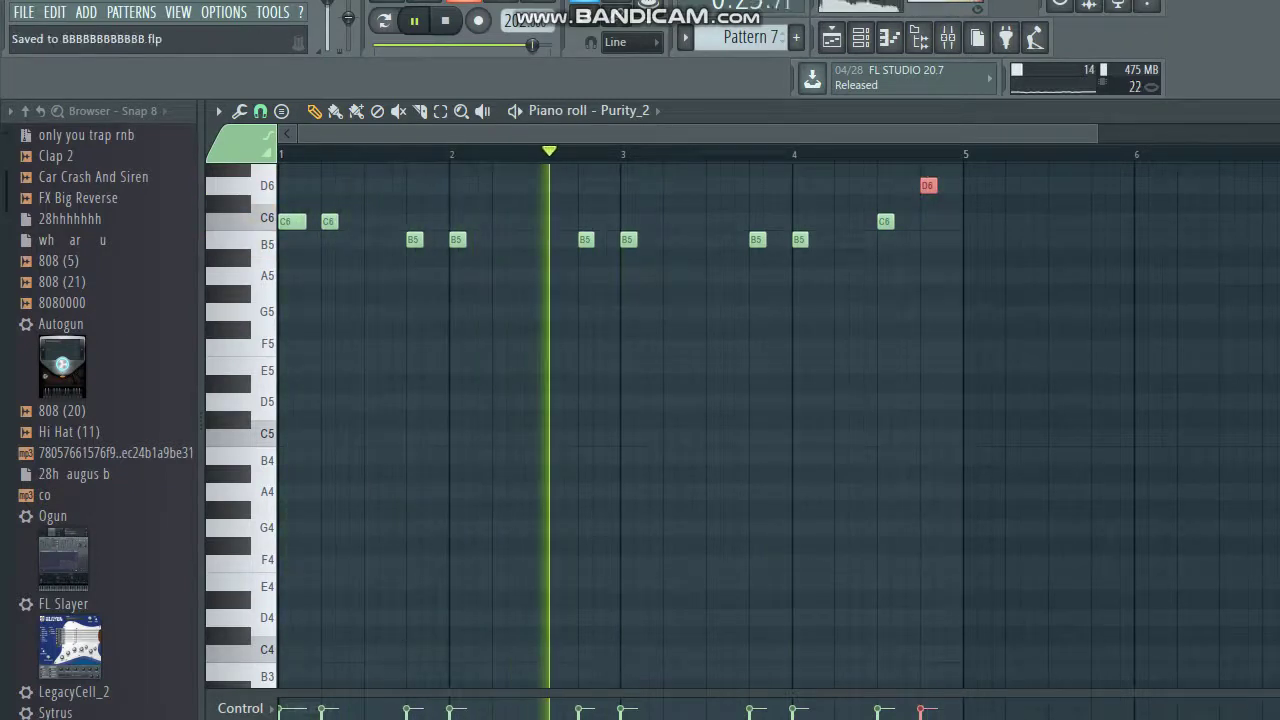
pyautogui.hotkey('shift', 'Down')
pyautogui.hotkey('shift', 'Down')
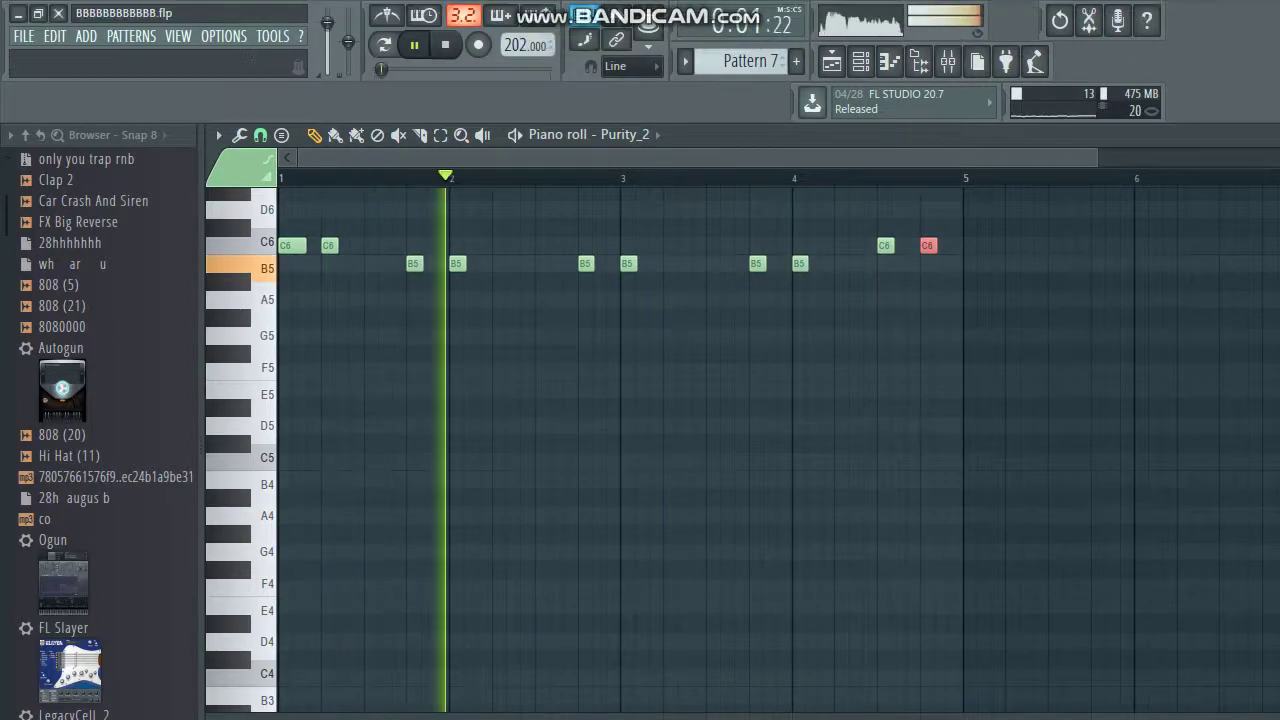
# Open the channel rack and the Purity_2 instrument, and set the rack's channel filter to show all channels.
pyautogui.click(860, 61)
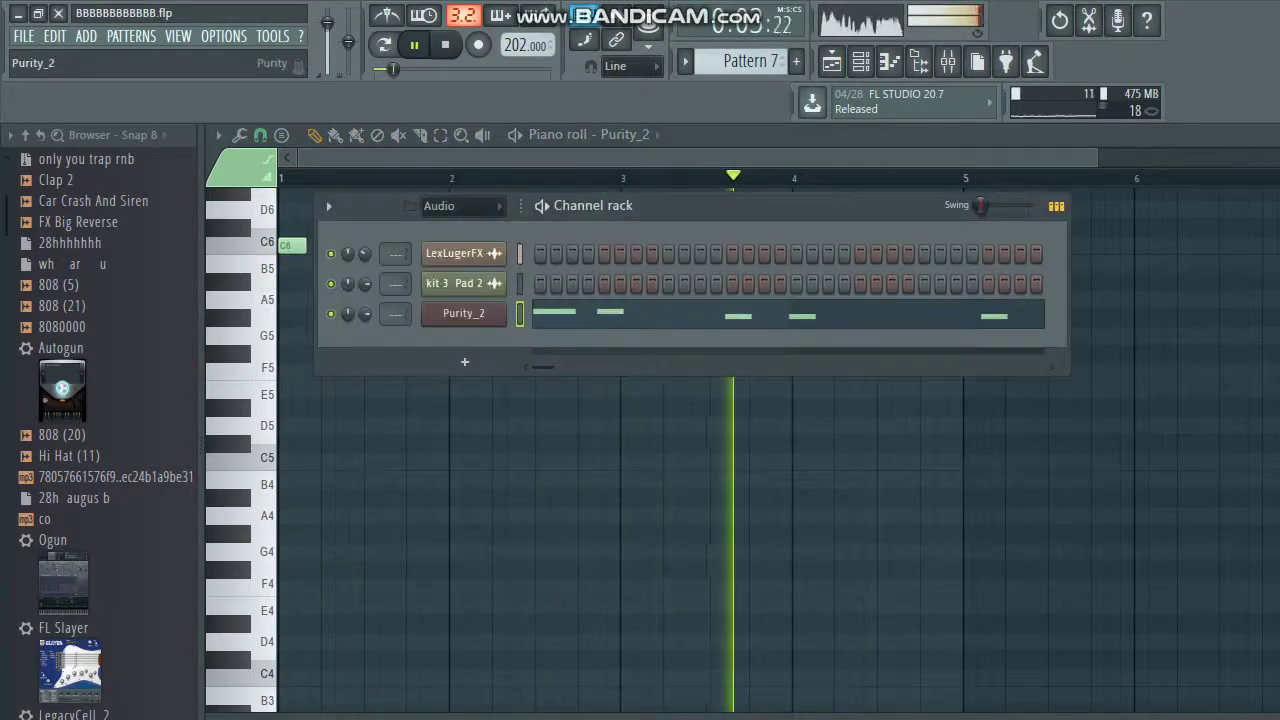
pyautogui.click(464, 314)
pyautogui.click(365, 314)
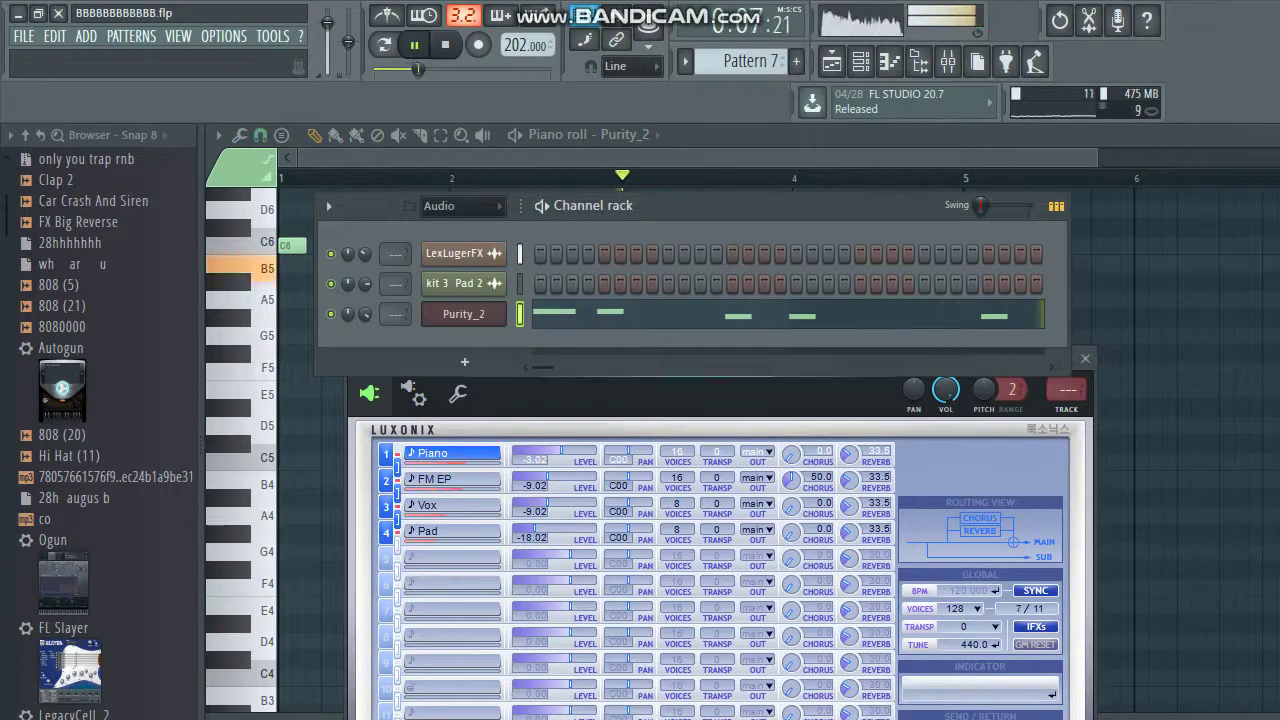
pyautogui.doubleClick(622, 206)
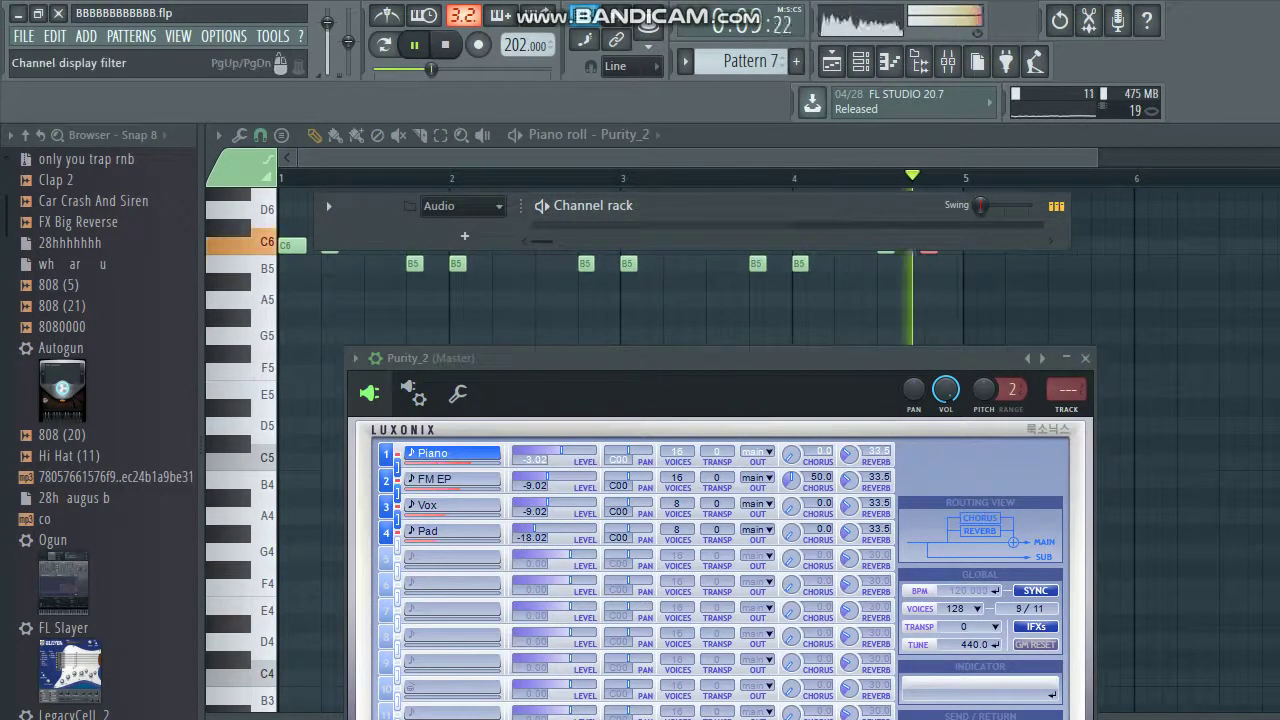
pyautogui.click(433, 228)
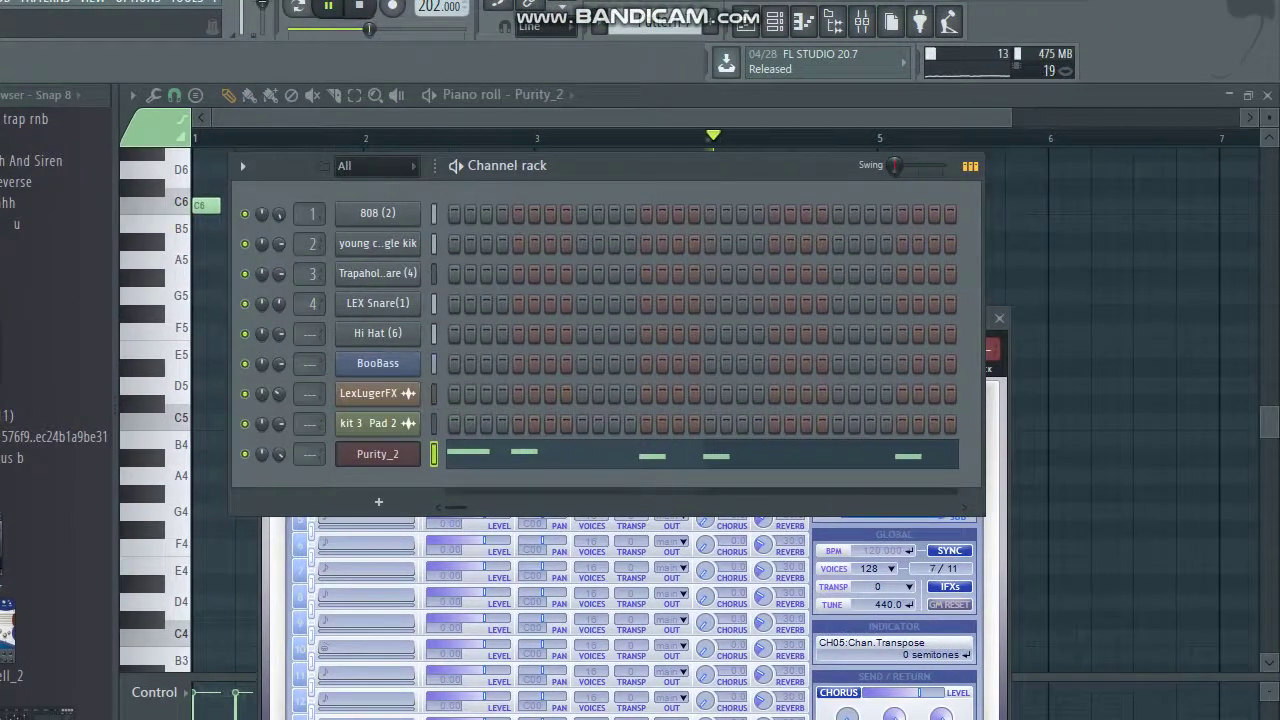
# Bring the Purity_2 plugin window fully into view and open its Bell & Perc preset category.
pyautogui.click(378, 454)
pyautogui.moveTo(500, 318); pyautogui.dragTo(537, 96)
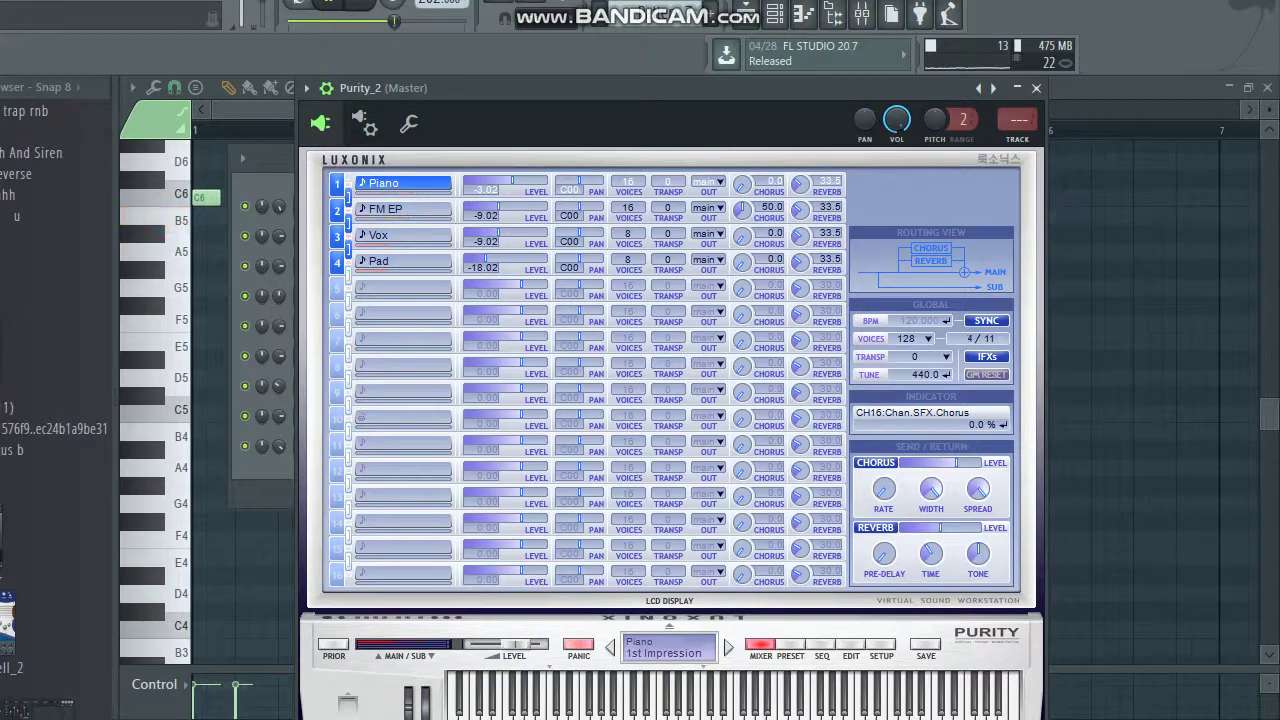
pyautogui.click(791, 645)
pyautogui.click(957, 308)
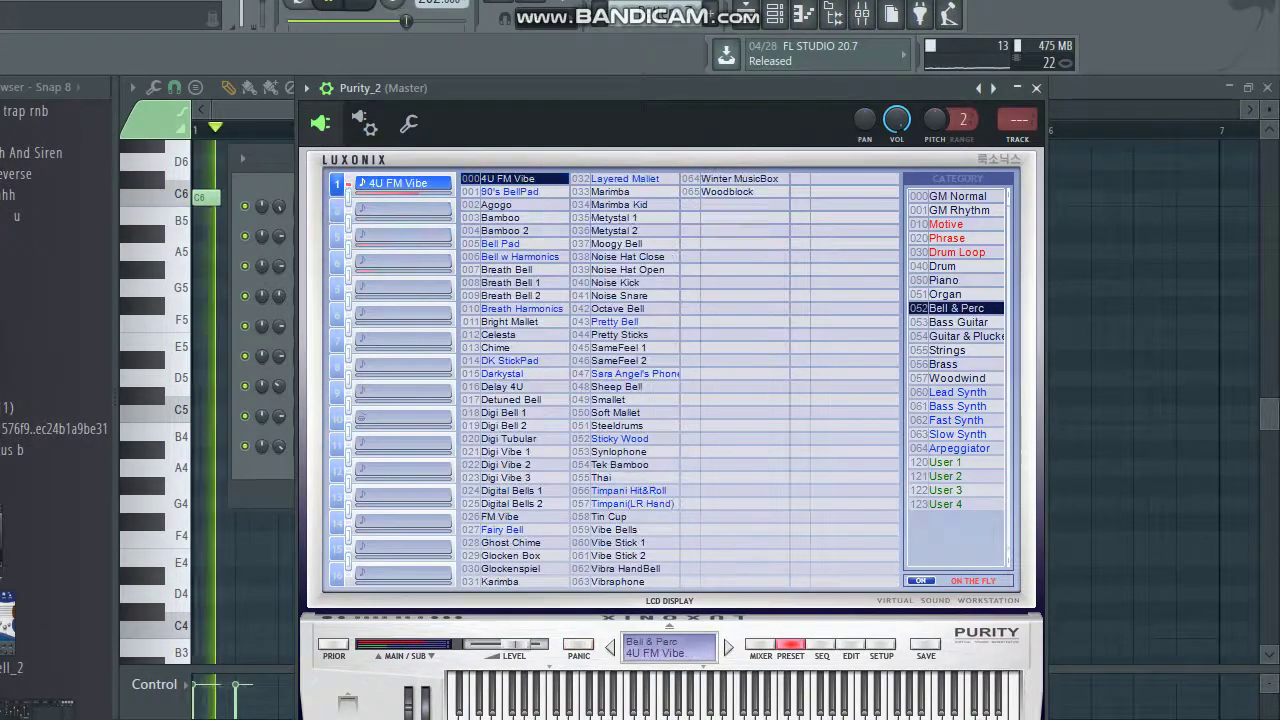
# Audition Purity_2 presets from the Organ, Brass, Strings and Woodwind categories, including Flute Pipe, Trumpet, Elec Violia and Soft Alto.
pyautogui.click(946, 294)
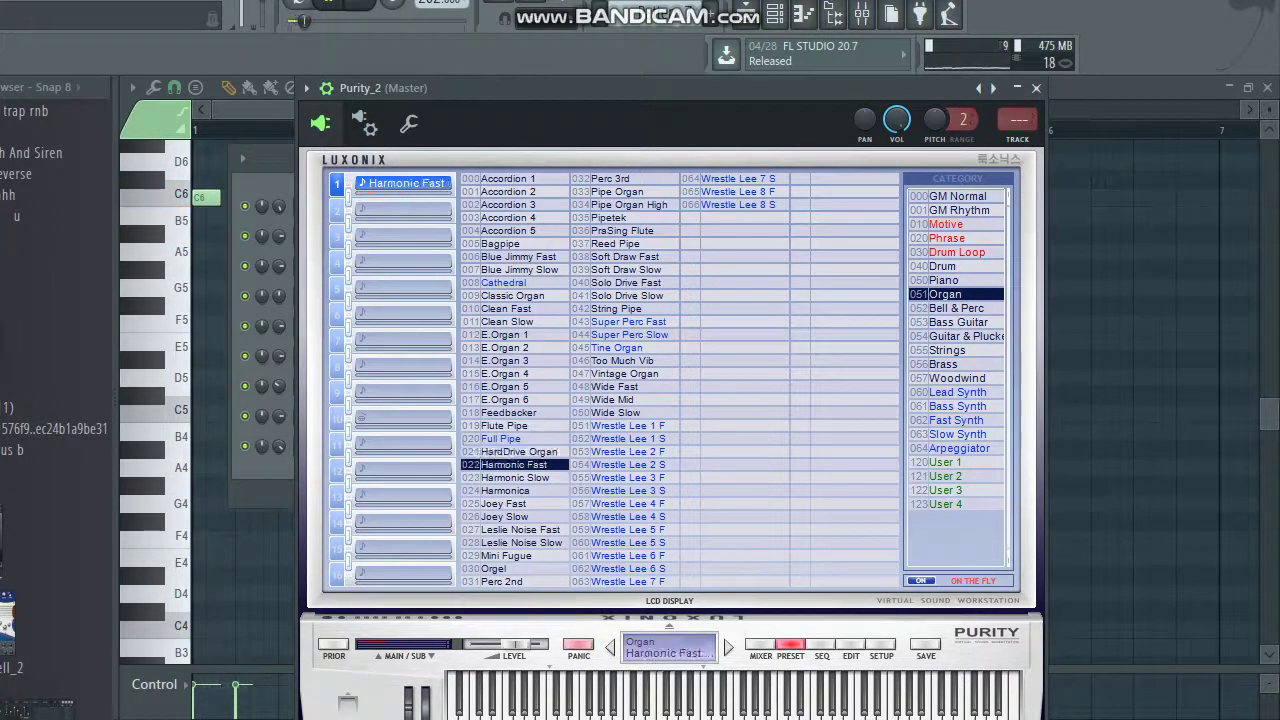
pyautogui.press('space')
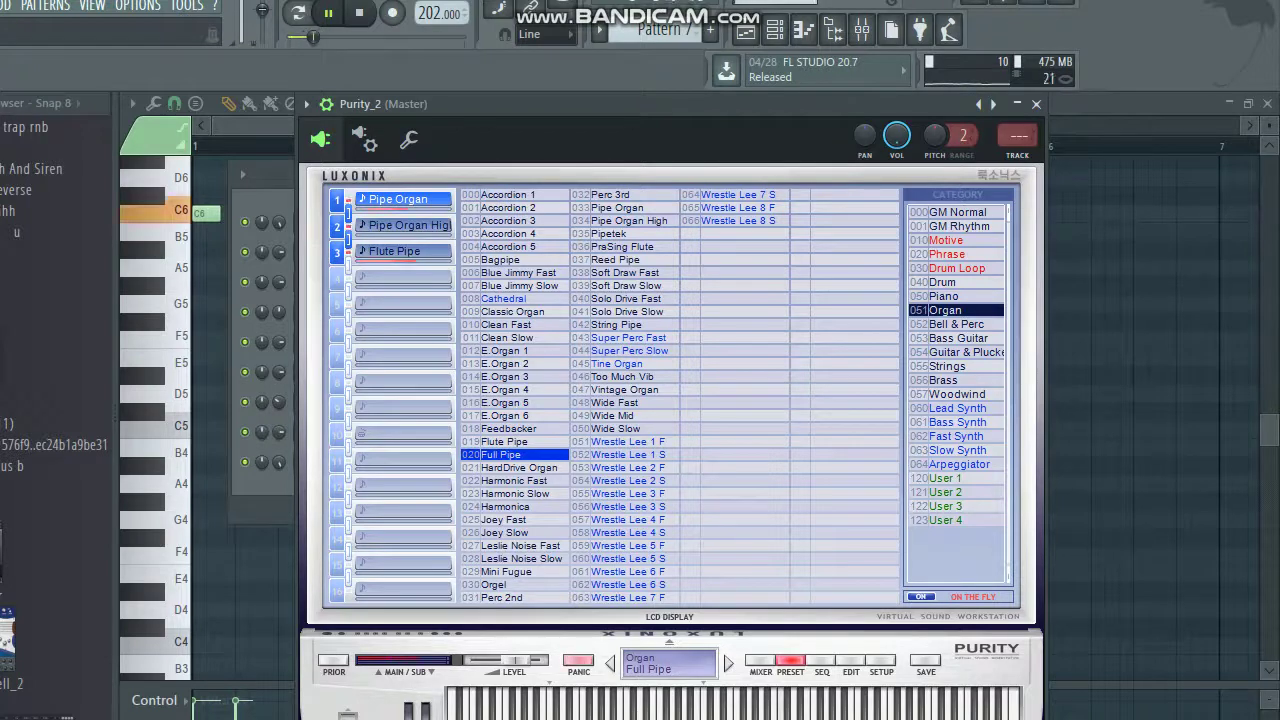
pyautogui.click(505, 442)
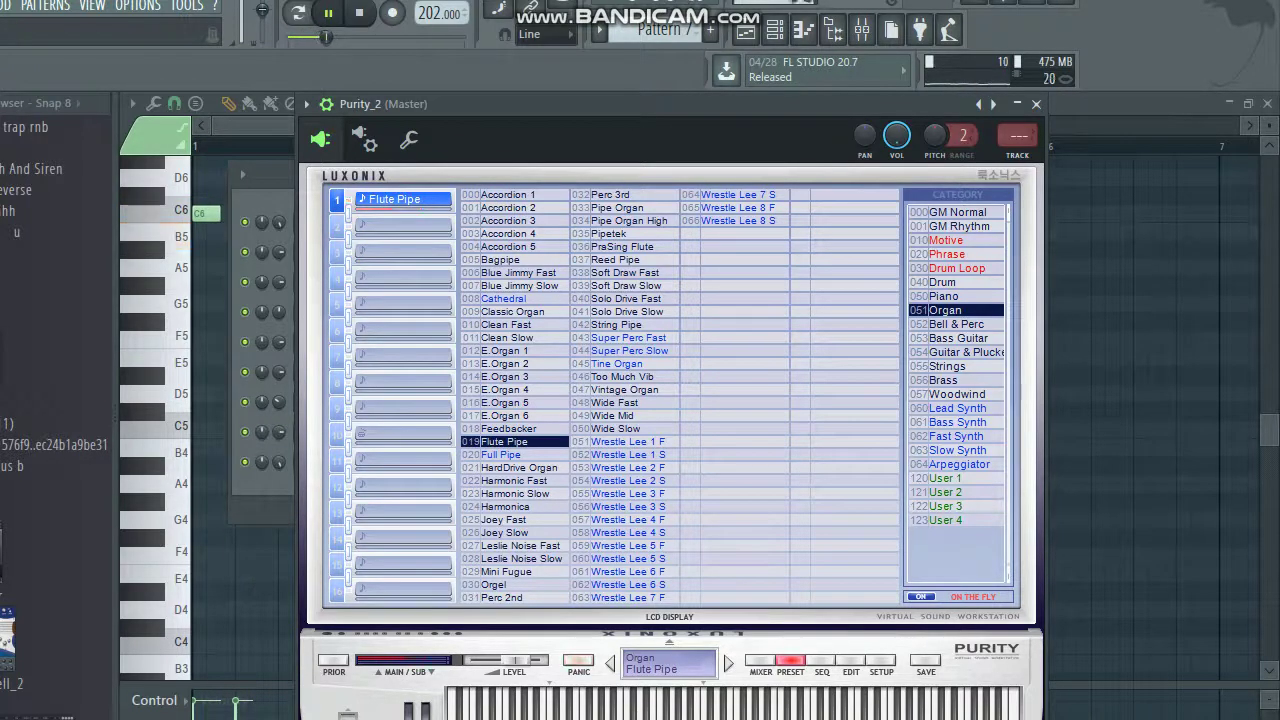
pyautogui.click(944, 380)
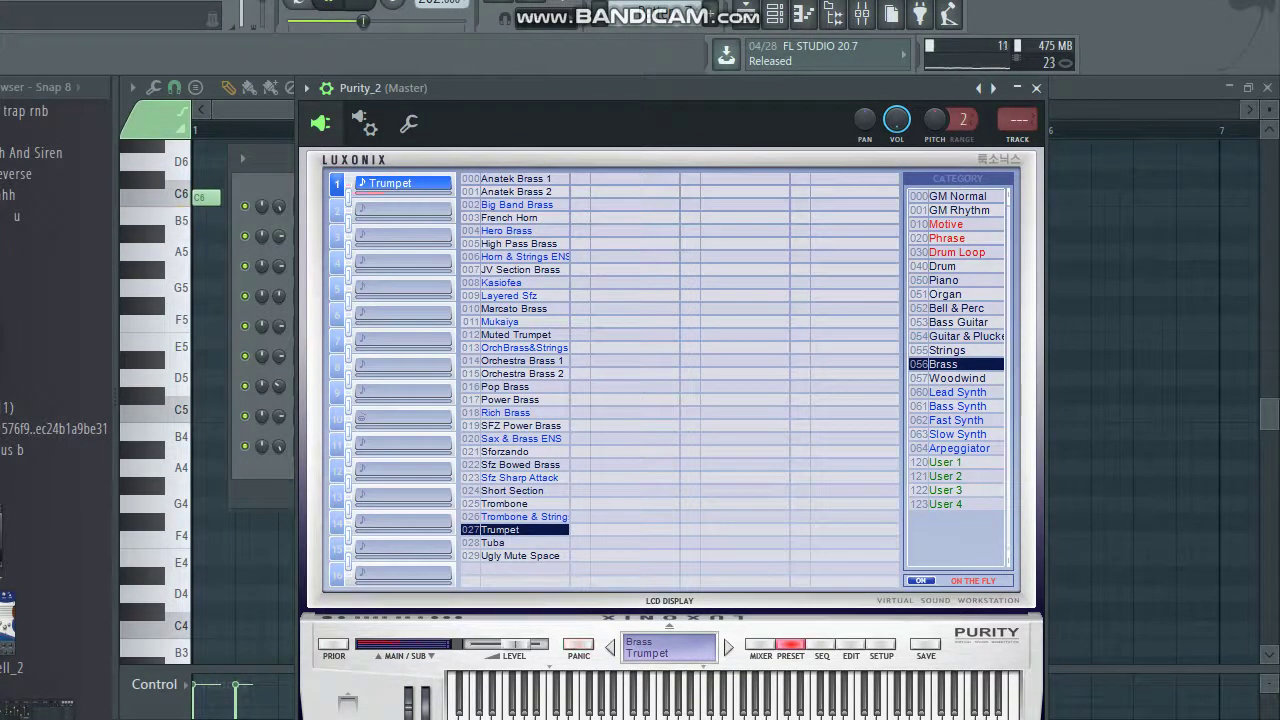
pyautogui.click(947, 351)
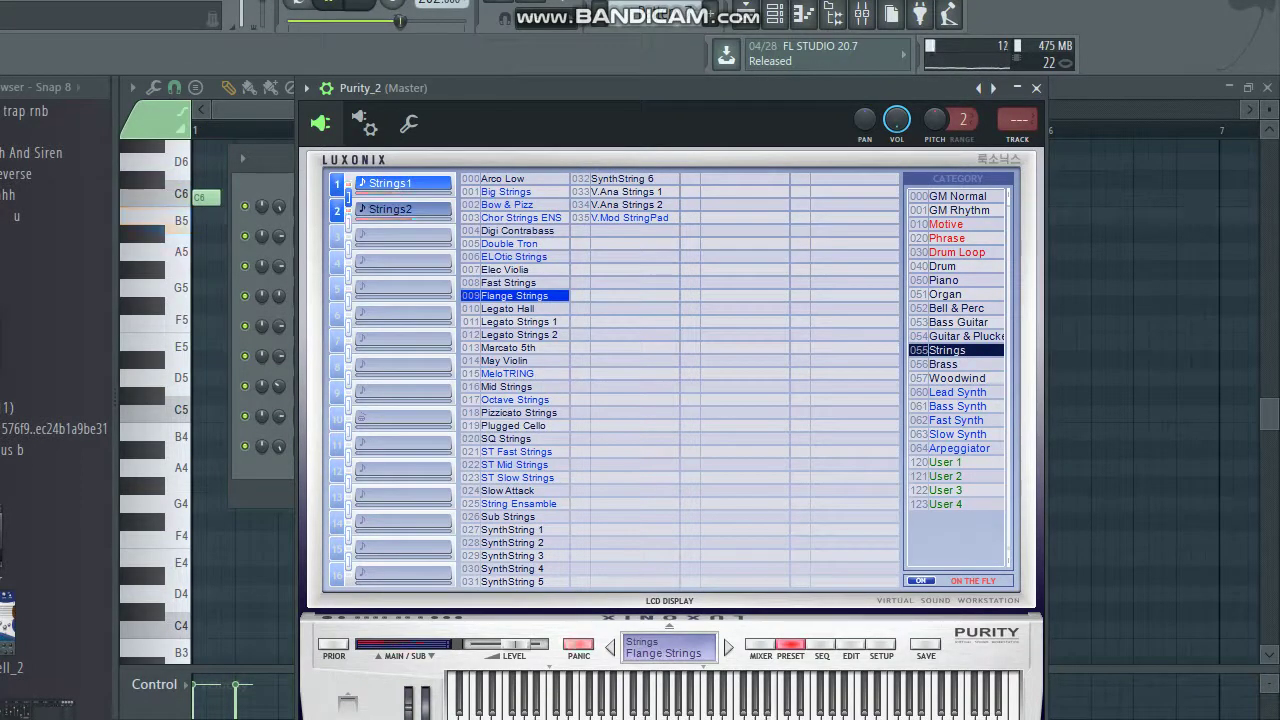
pyautogui.click(505, 270)
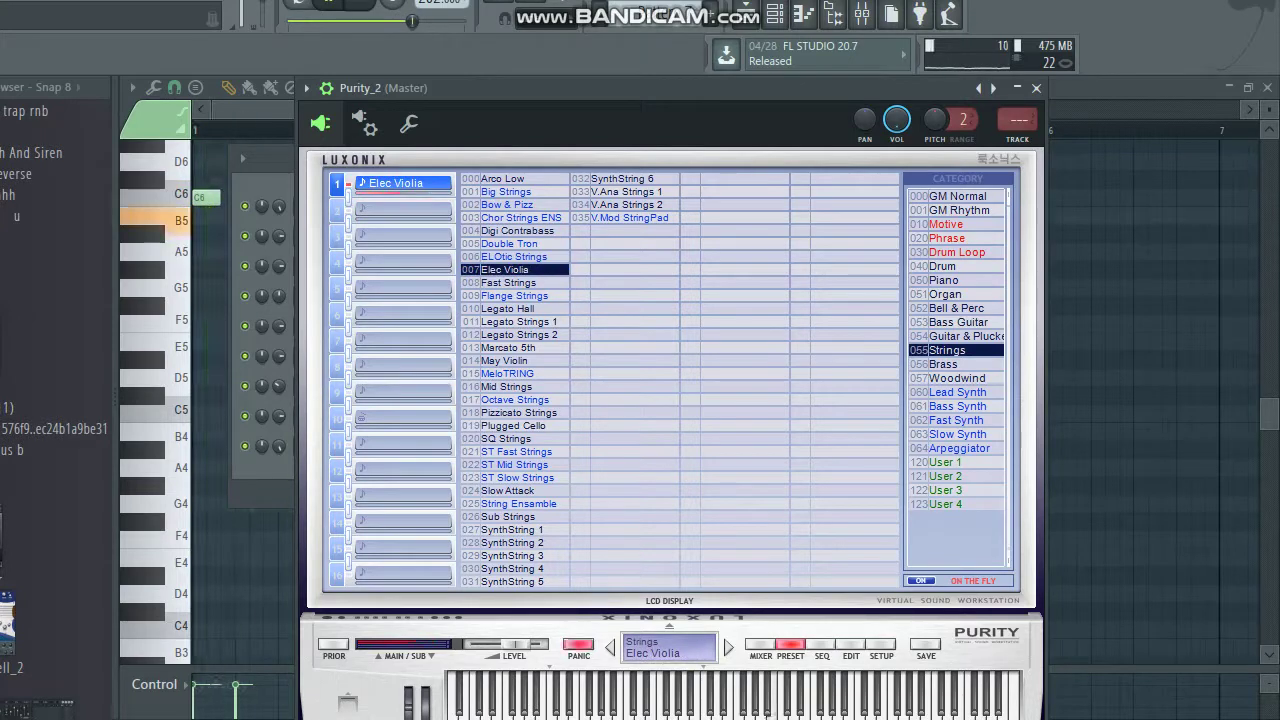
pyautogui.click(957, 379)
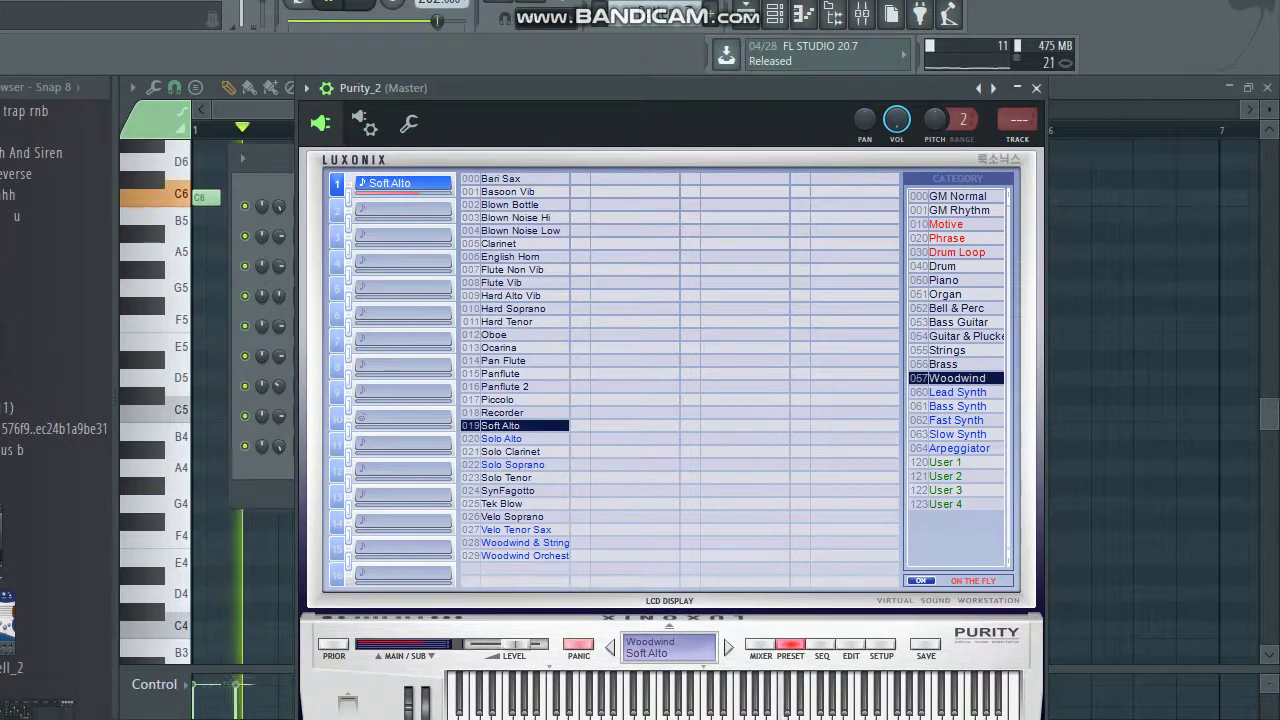
# Load the Flute Pipe preset from the Organ category and open the Purity_2 channel's notes in the piano roll.
pyautogui.click(946, 295)
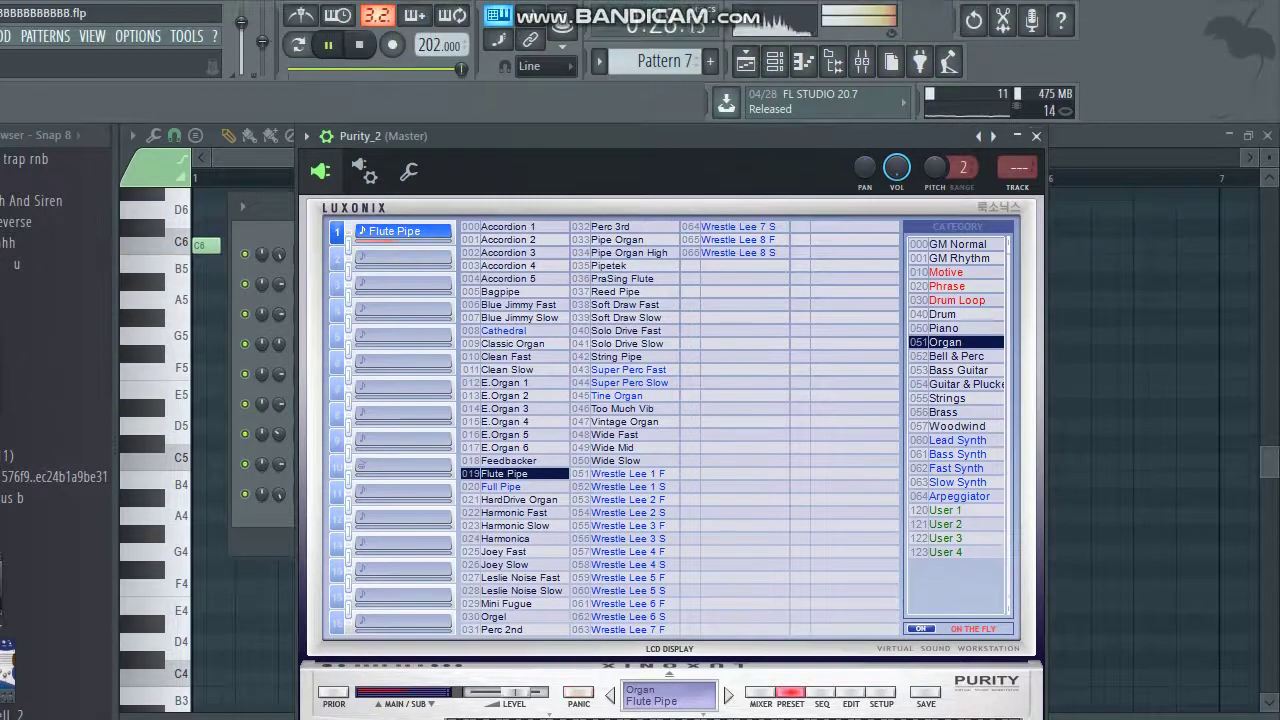
pyautogui.click(1036, 88)
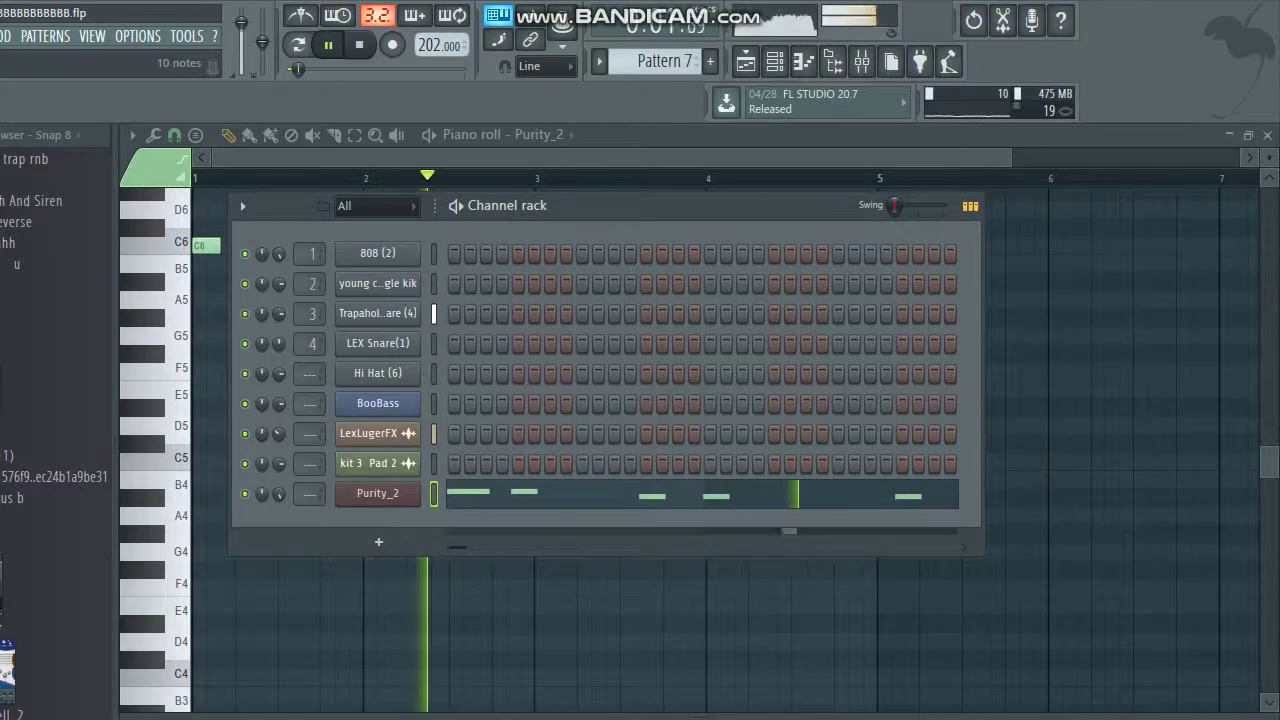
pyautogui.click(702, 494)
pyautogui.click(702, 494)
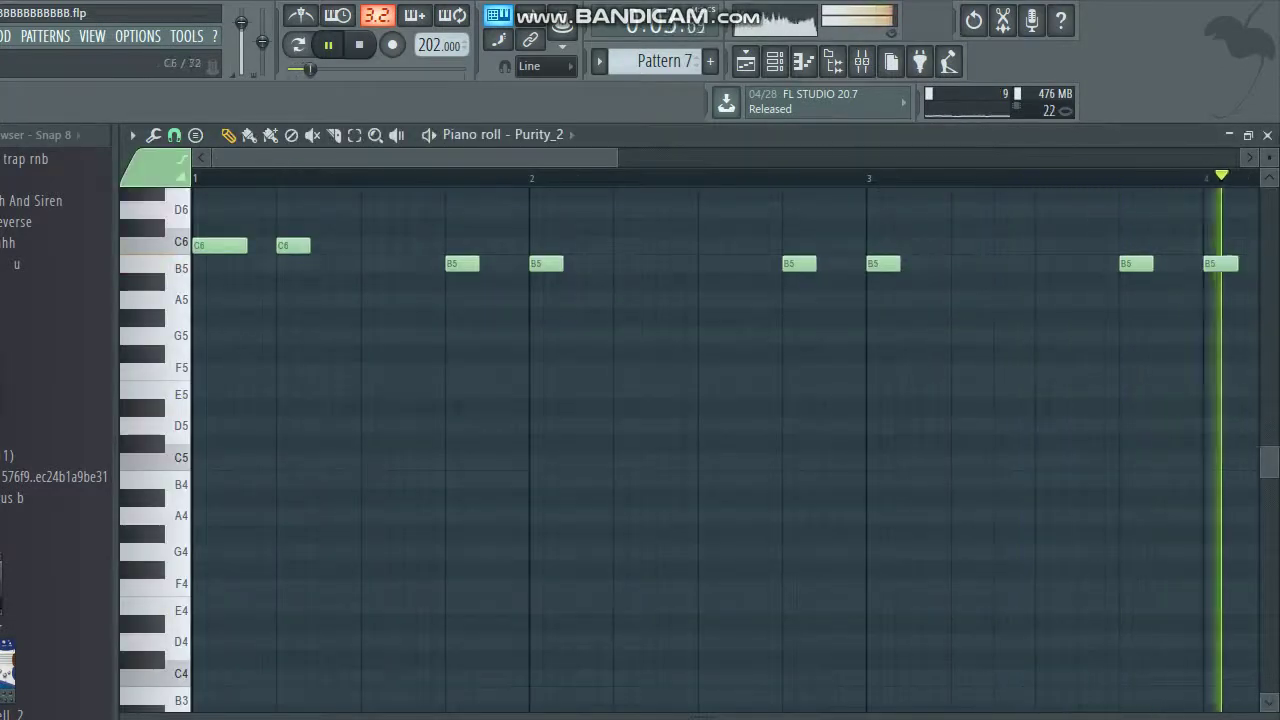
# Lengthen the first two notes of bar 1 to four steps each and lower the second one to B5.
pyautogui.moveTo(376, 284); pyautogui.dragTo(196, 242)
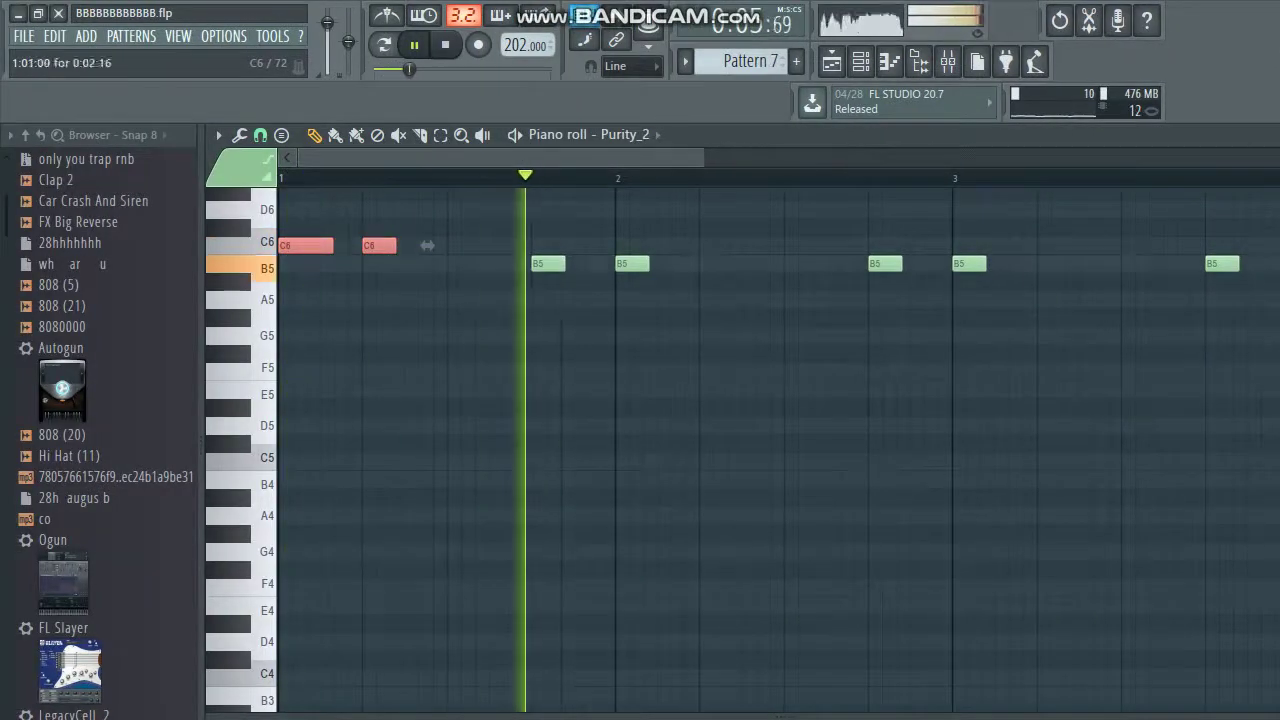
pyautogui.moveTo(427, 245); pyautogui.dragTo(454, 245)
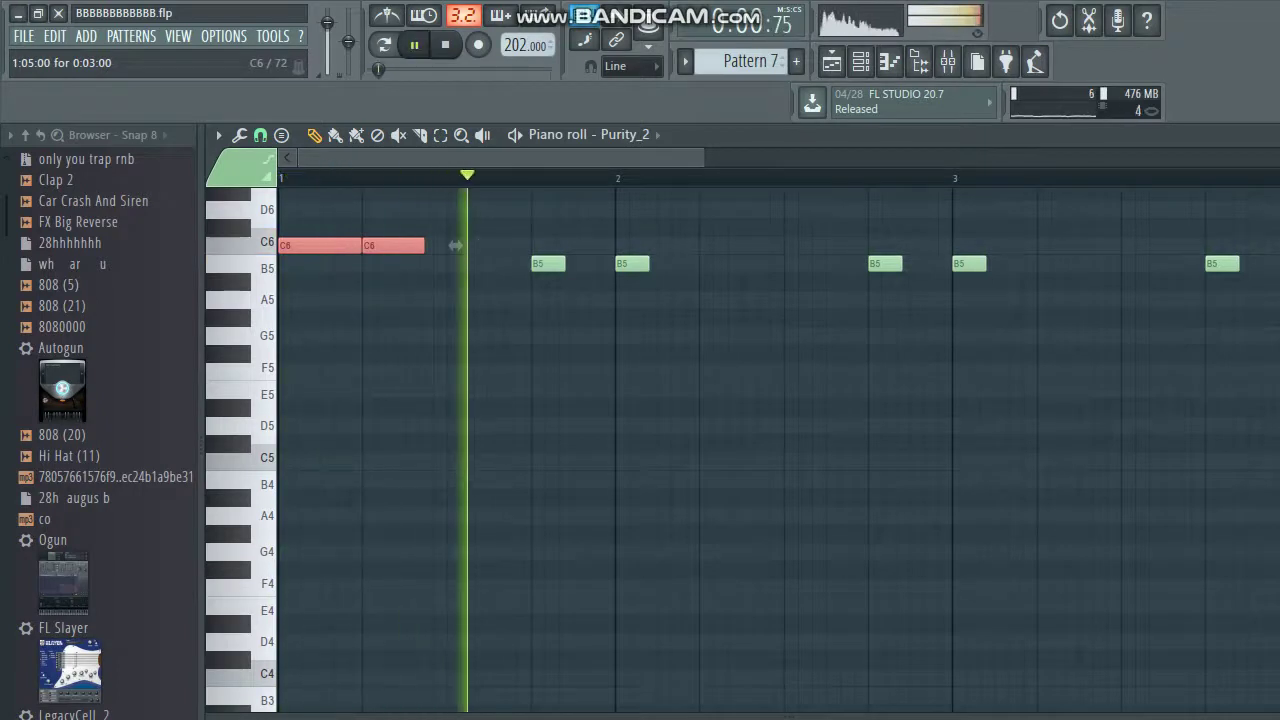
pyautogui.click(395, 227)
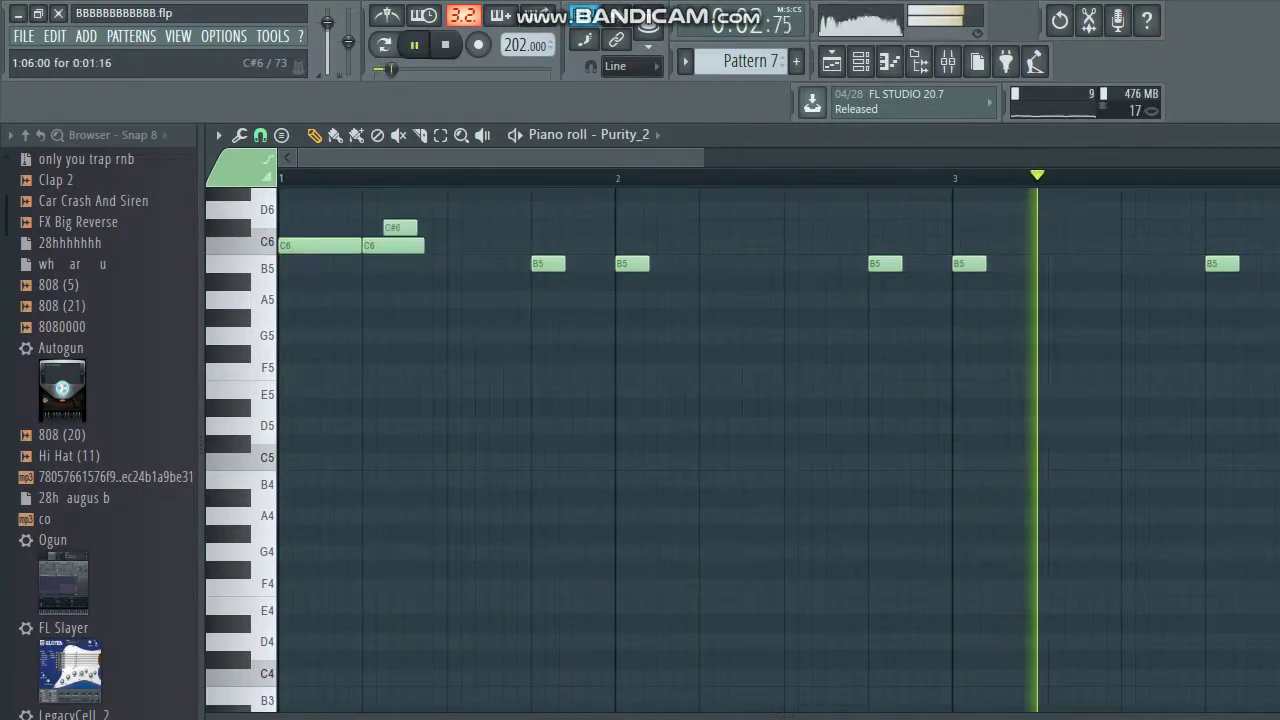
pyautogui.rightClick(403, 228)
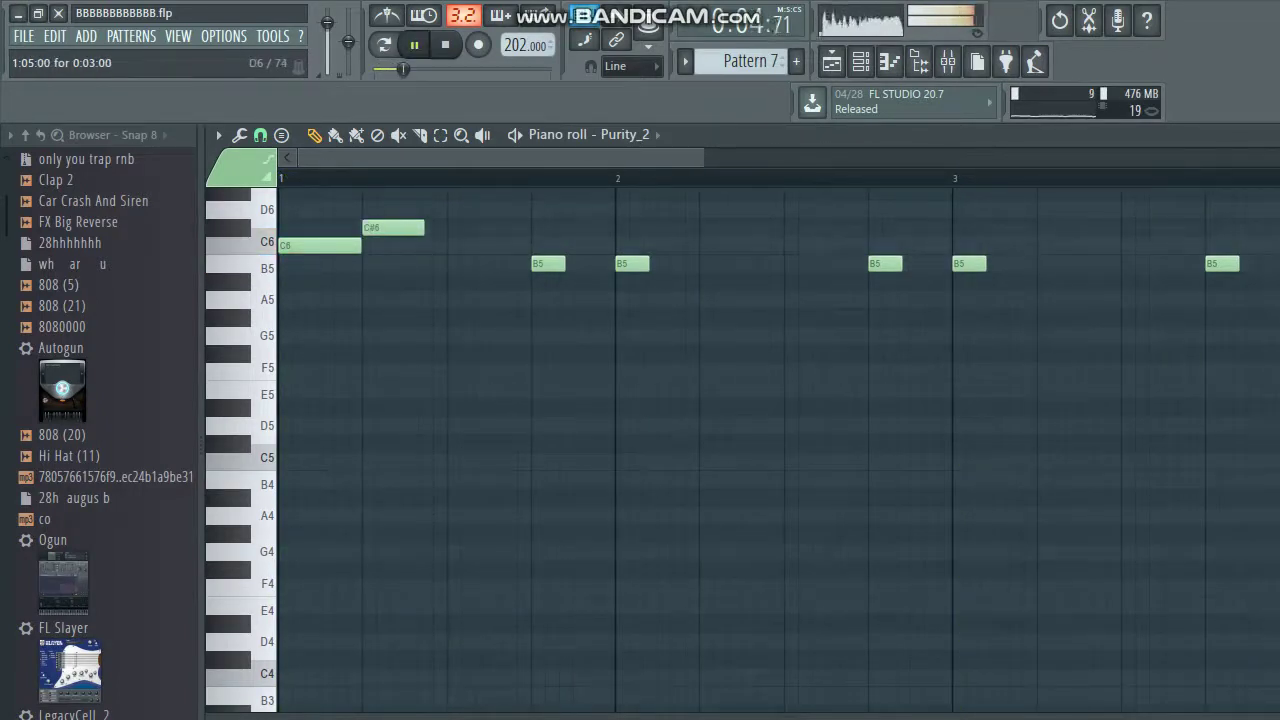
pyautogui.click(399, 245)
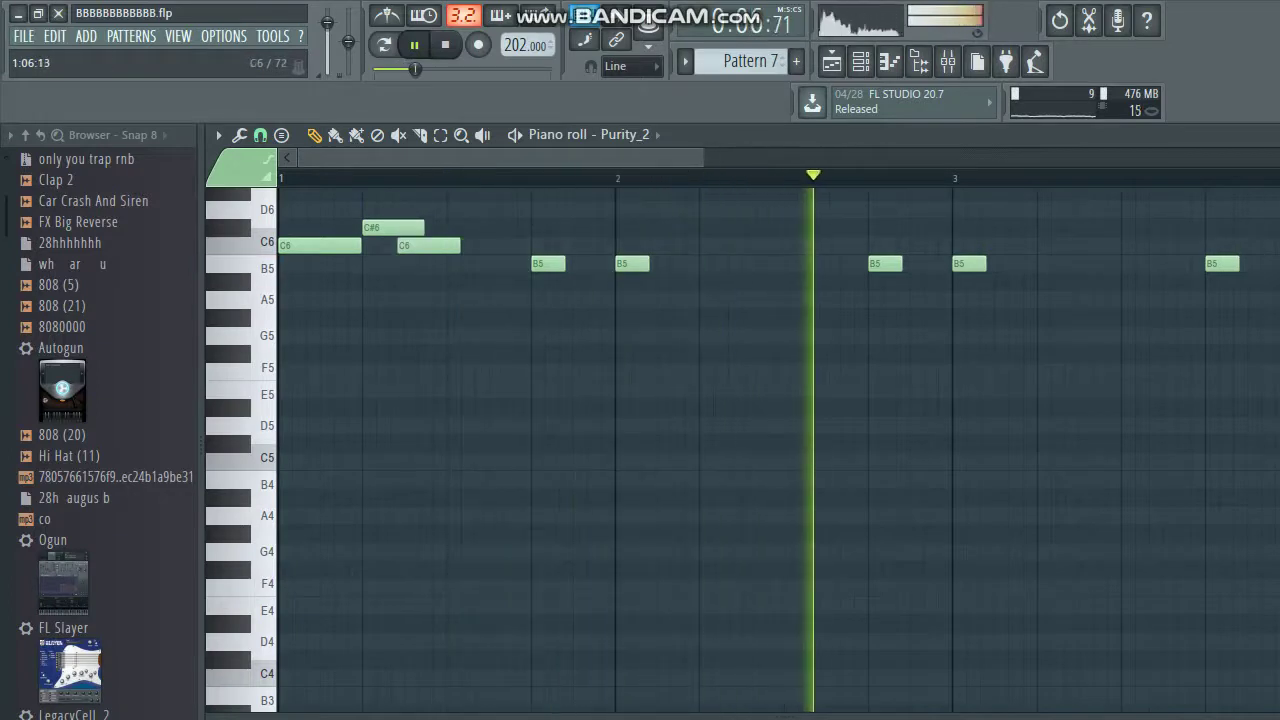
pyautogui.rightClick(400, 246)
pyautogui.moveTo(397, 228); pyautogui.dragTo(446, 264)
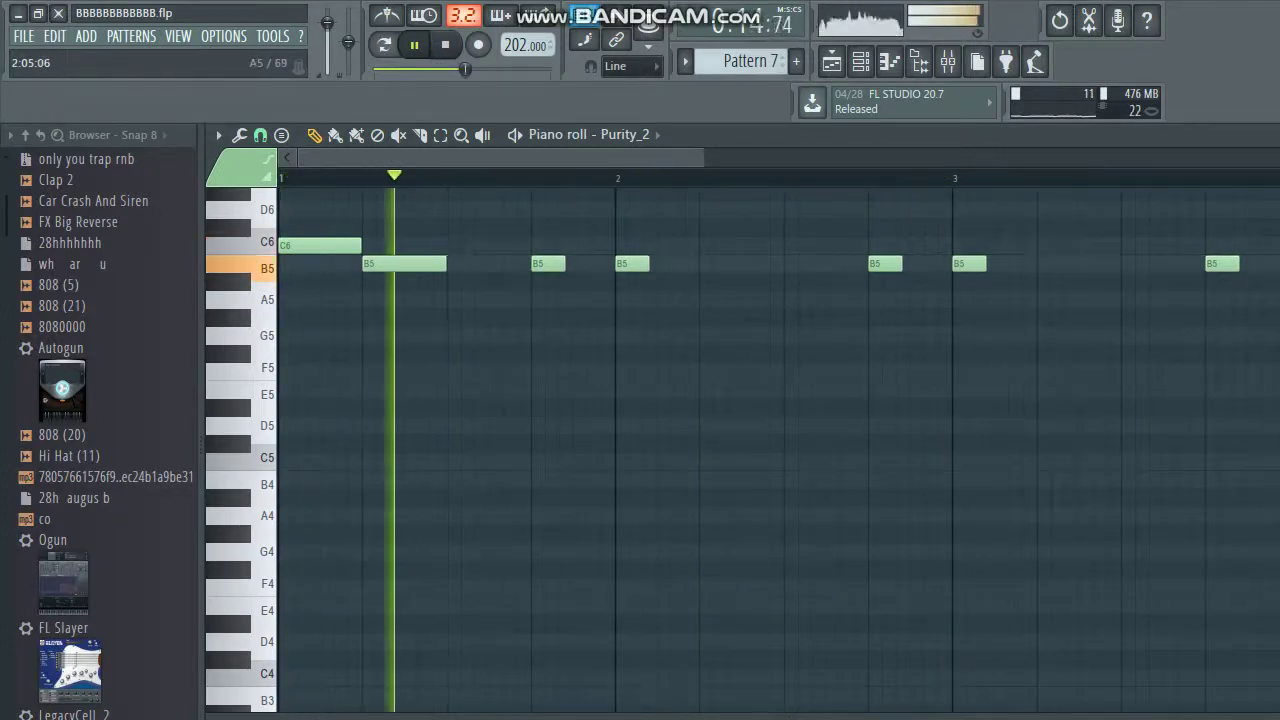
# Try a run of two-step notes D6, C6, D6 and C#6 starting on the second beat of bar 2.
pyautogui.hotkey('ctrl', 'z')
pyautogui.moveTo(748, 300); pyautogui.dragTo(741, 210)
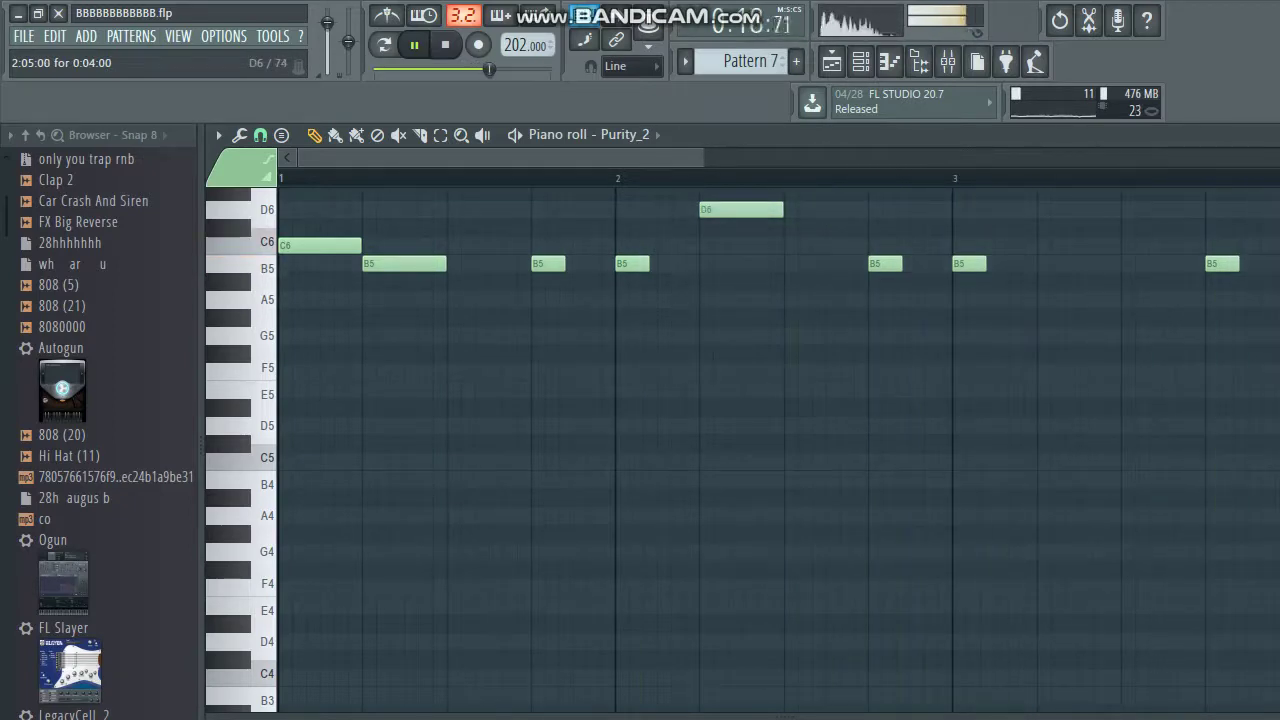
pyautogui.click(788, 246)
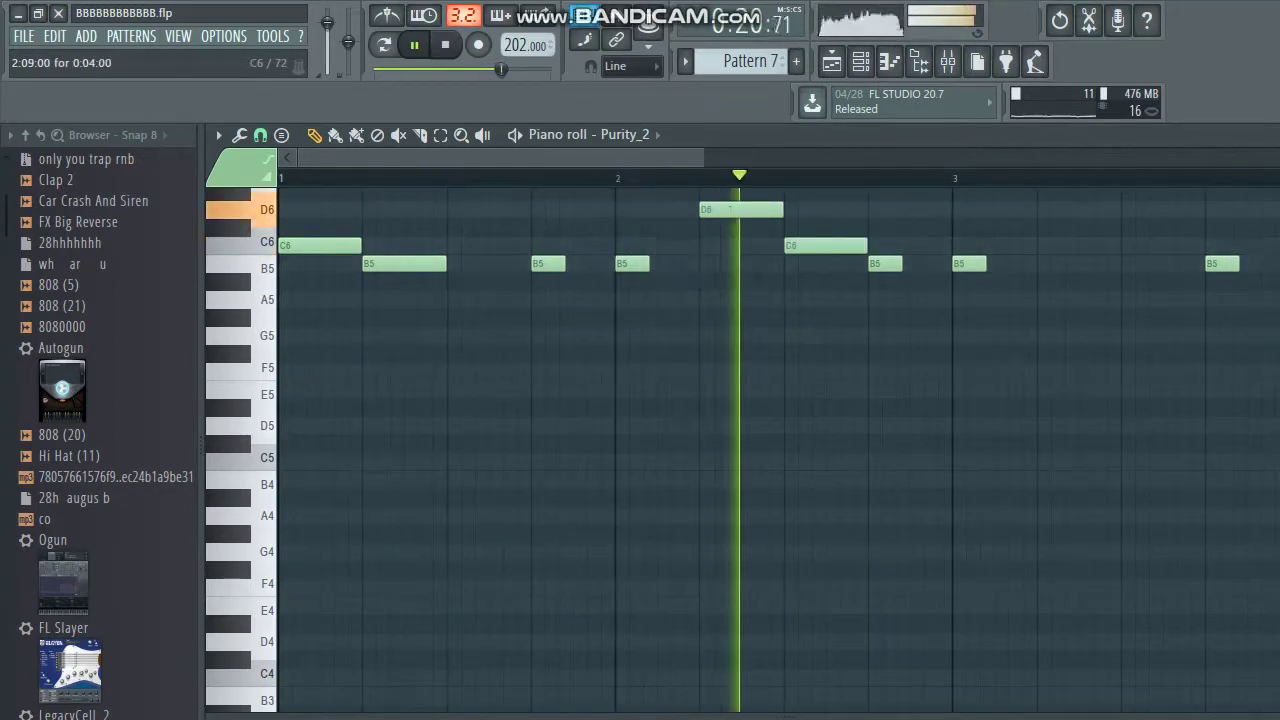
pyautogui.rightClick(808, 246)
pyautogui.moveTo(780, 210); pyautogui.dragTo(739, 210)
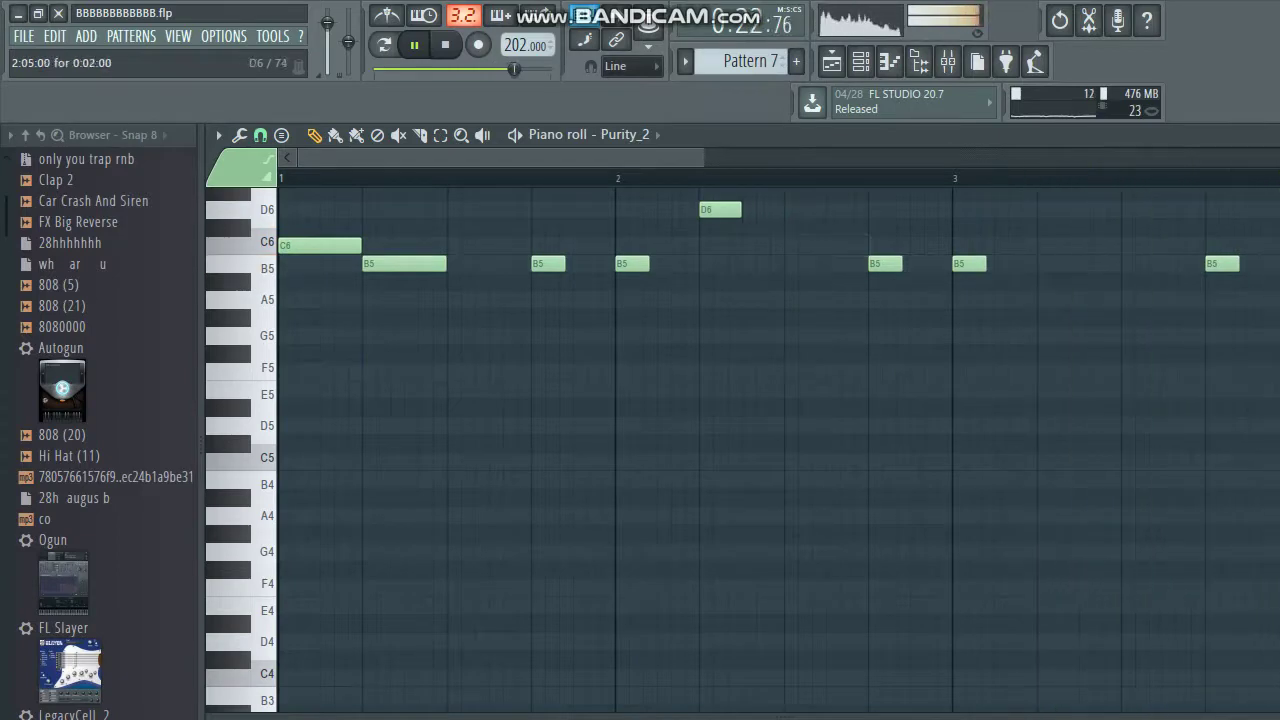
pyautogui.click(747, 246)
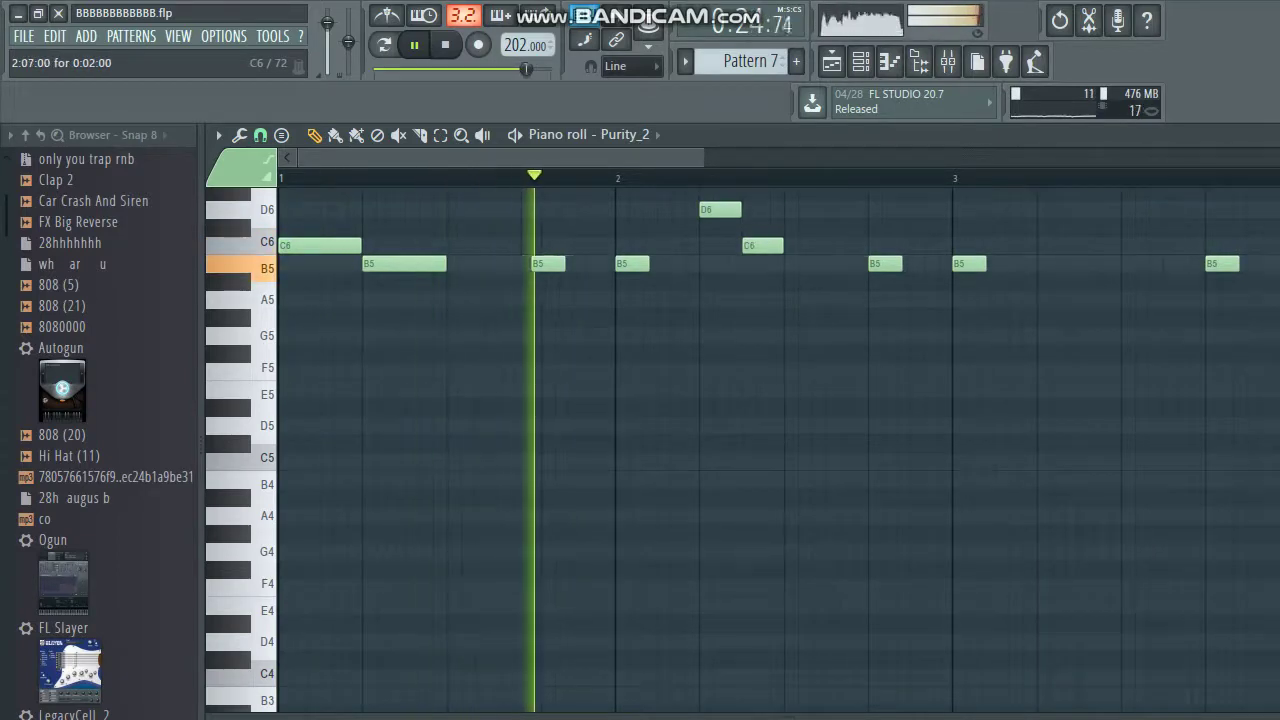
pyautogui.moveTo(703, 158); pyautogui.dragTo(896, 158)
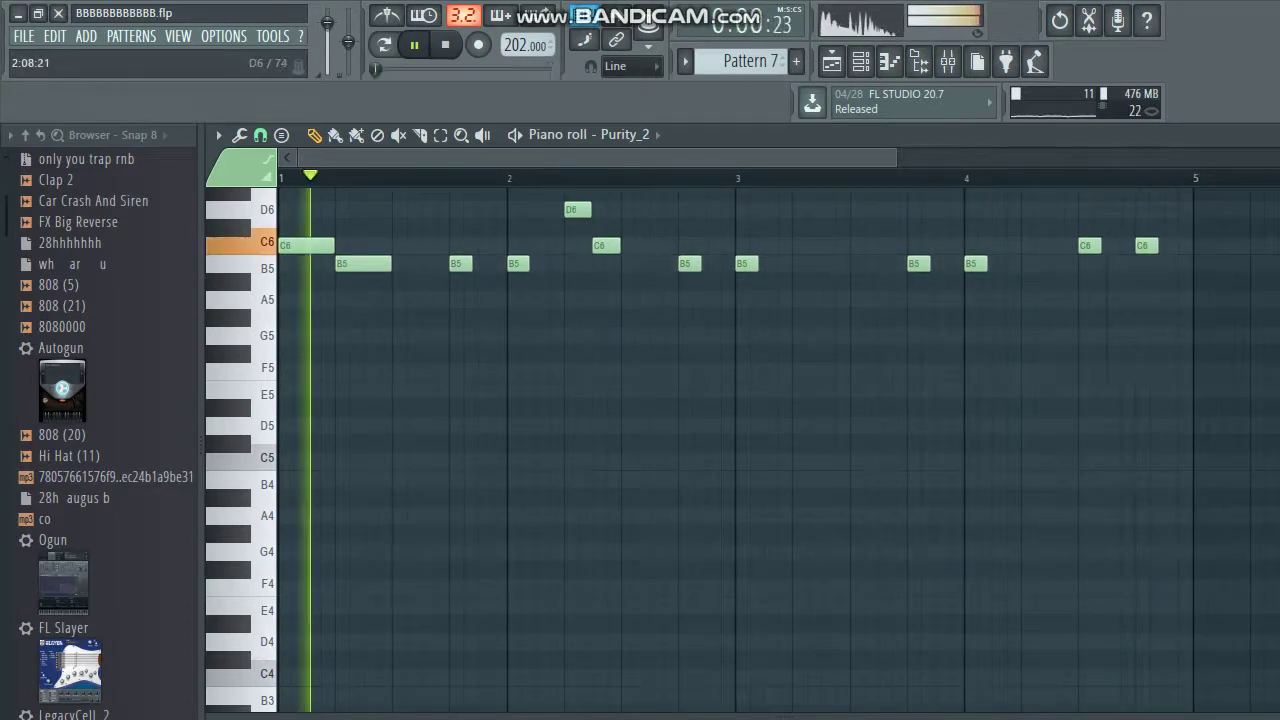
pyautogui.click(625, 210)
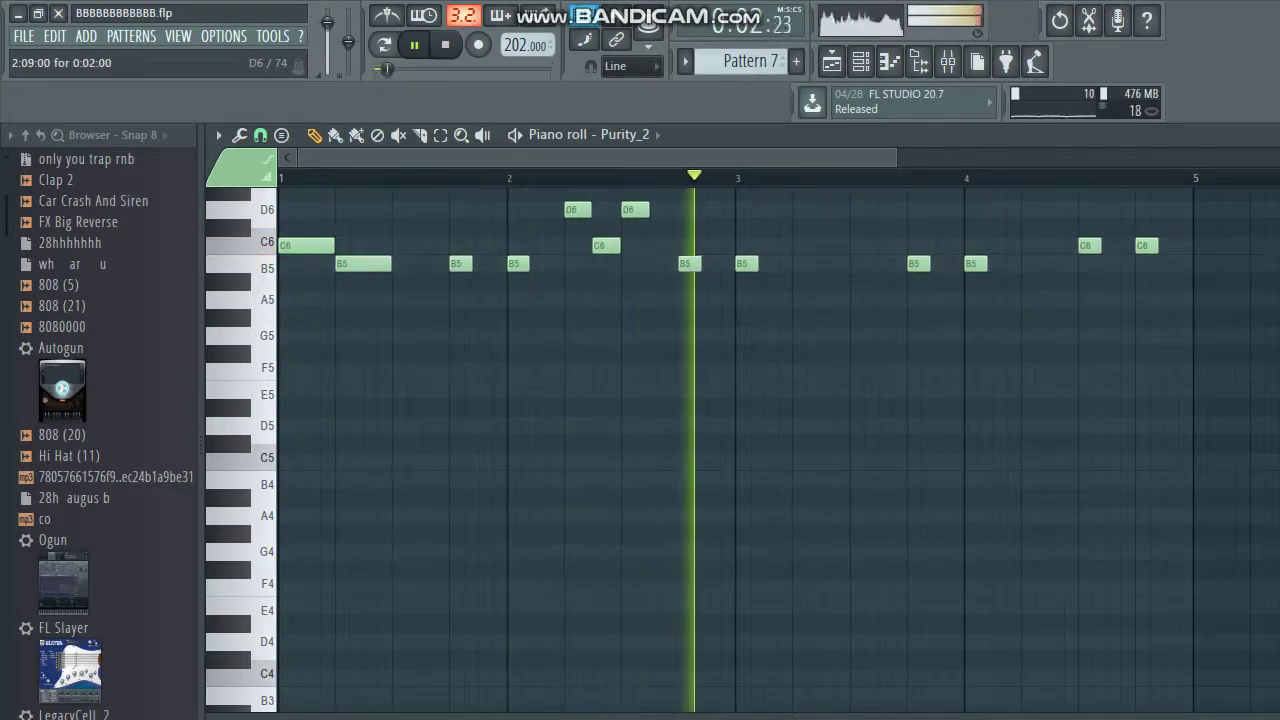
pyautogui.click(653, 228)
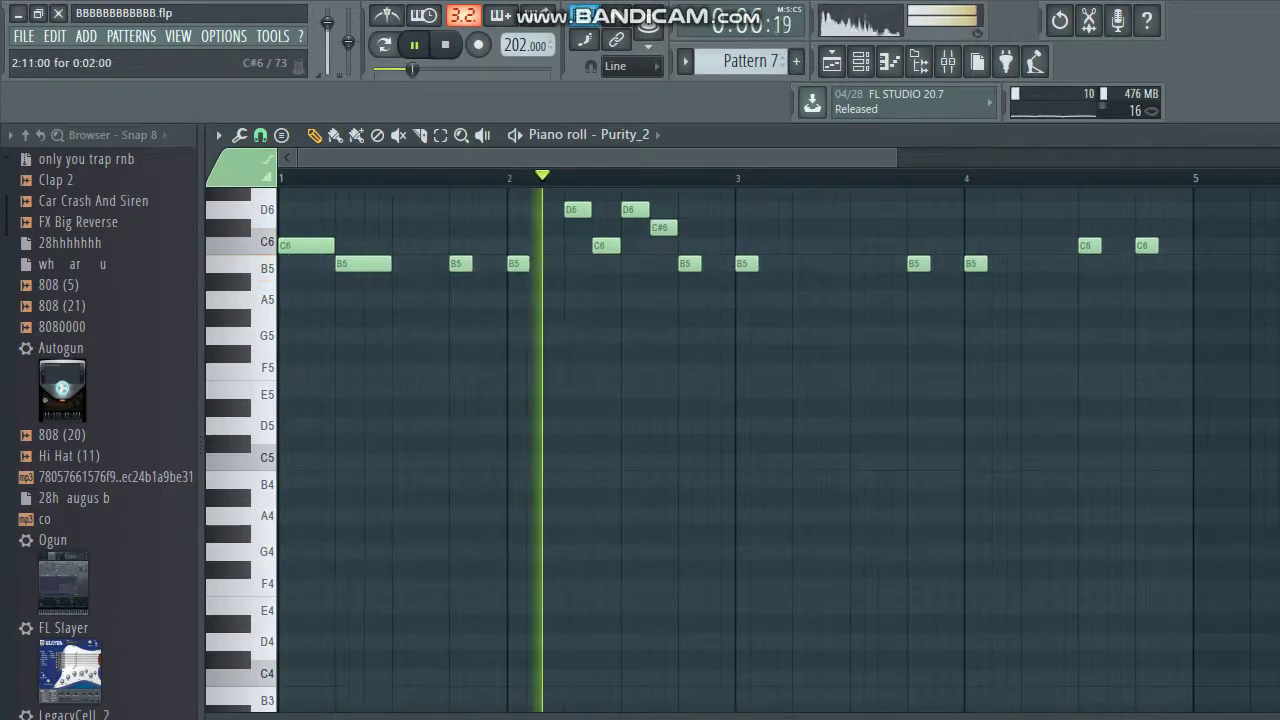
# Remove the added run of notes from bar 2, trying its first note at C6 before deleting it.
pyautogui.rightClick(655, 228)
pyautogui.rightClick(634, 210)
pyautogui.rightClick(606, 246)
pyautogui.moveTo(575, 210); pyautogui.dragTo(575, 246)
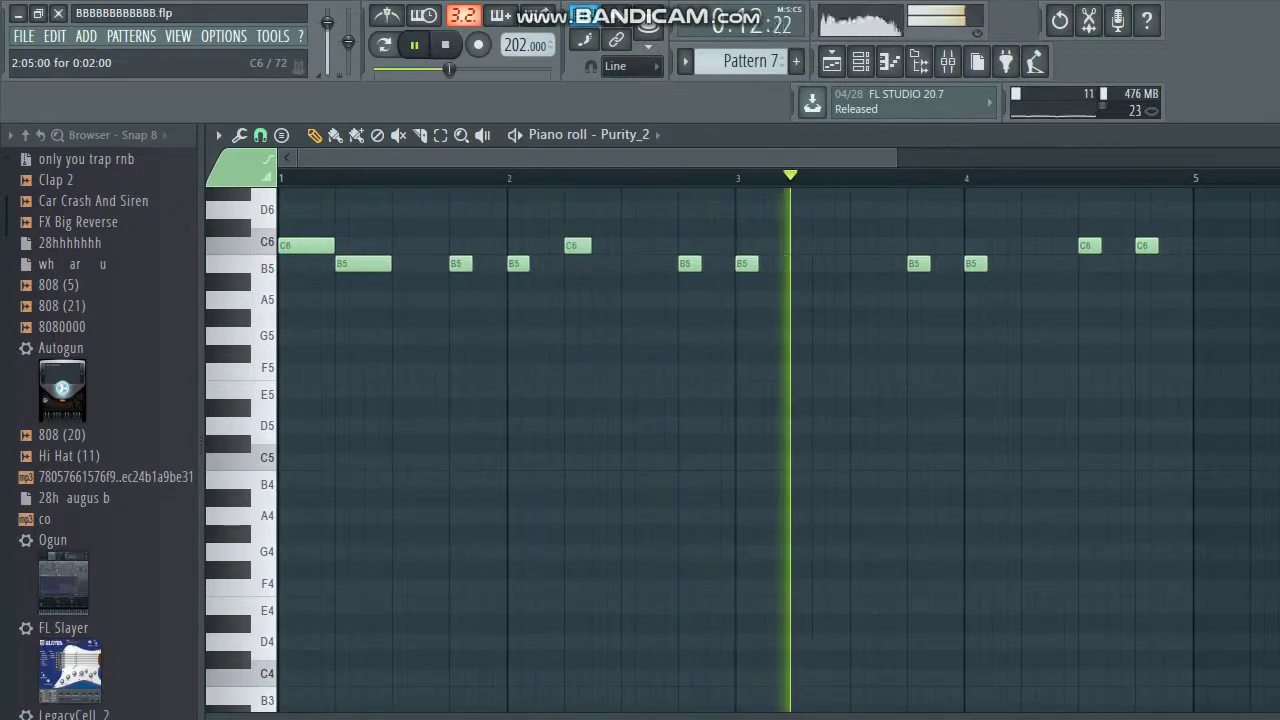
pyautogui.rightClick(580, 246)
# Transpose the whole melody down an octave, then raise it by semitones until its notes sit on A6 and G#6.
pyautogui.hotkey('ctrl', 'Down')
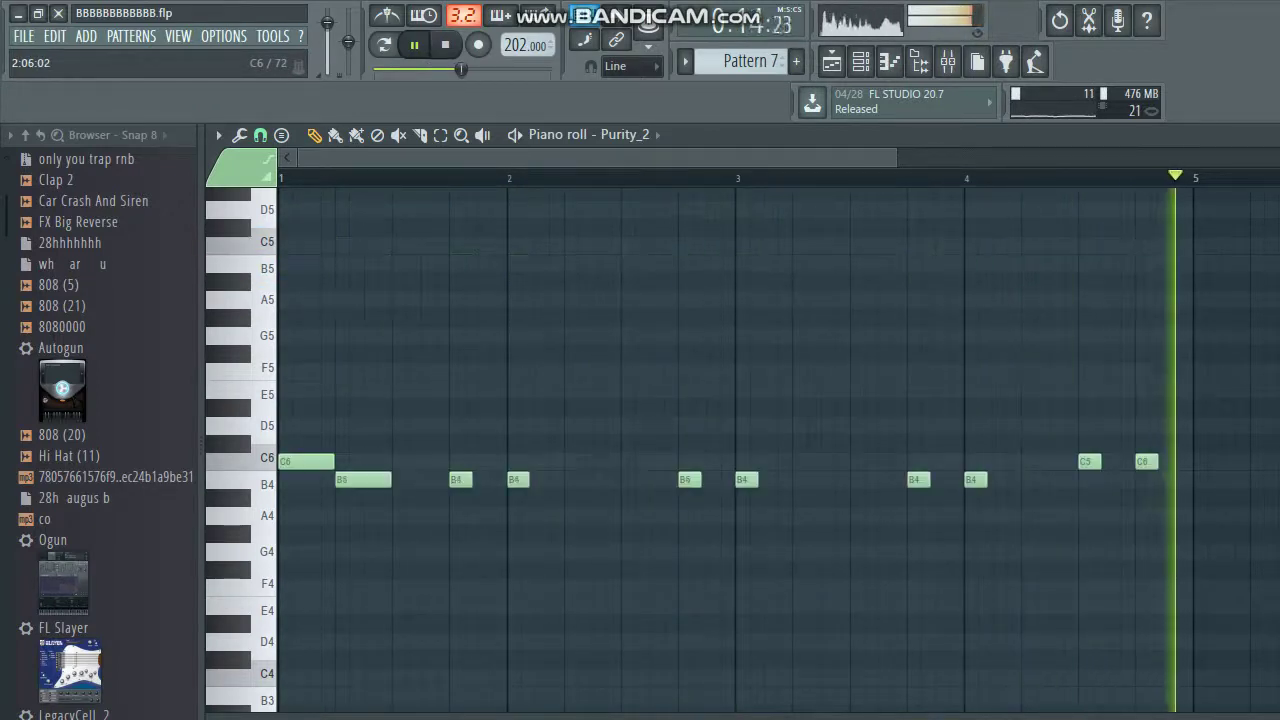
pyautogui.hotkey('ctrl', 'alt', 'z')
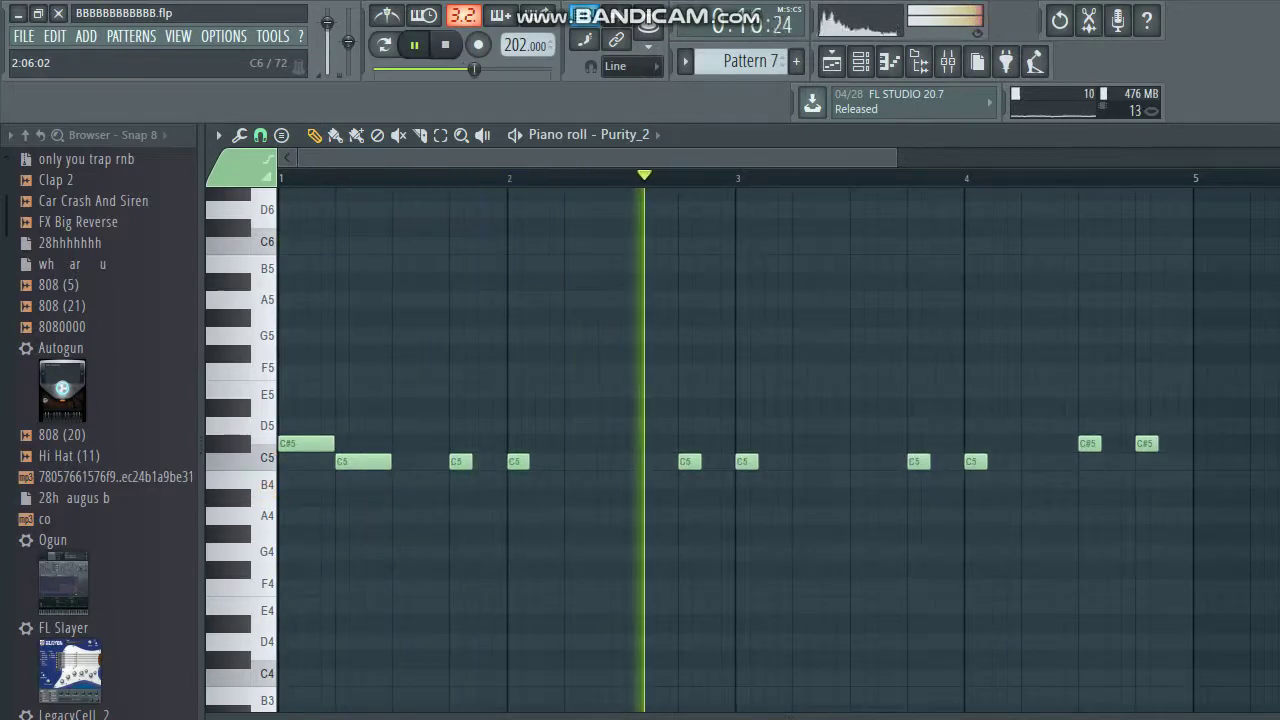
pyautogui.hotkey('shift', 'Up')
pyautogui.hotkey('shift', 'Up')
pyautogui.hotkey('shift', 'Up')
pyautogui.hotkey('shift', 'Up')
pyautogui.hotkey('shift', 'Up')
pyautogui.hotkey('shift', 'Up')
pyautogui.hotkey('shift', 'Up')
pyautogui.hotkey('shift', 'Up')
pyautogui.hotkey('shift', 'Up')
pyautogui.hotkey('shift', 'Up')
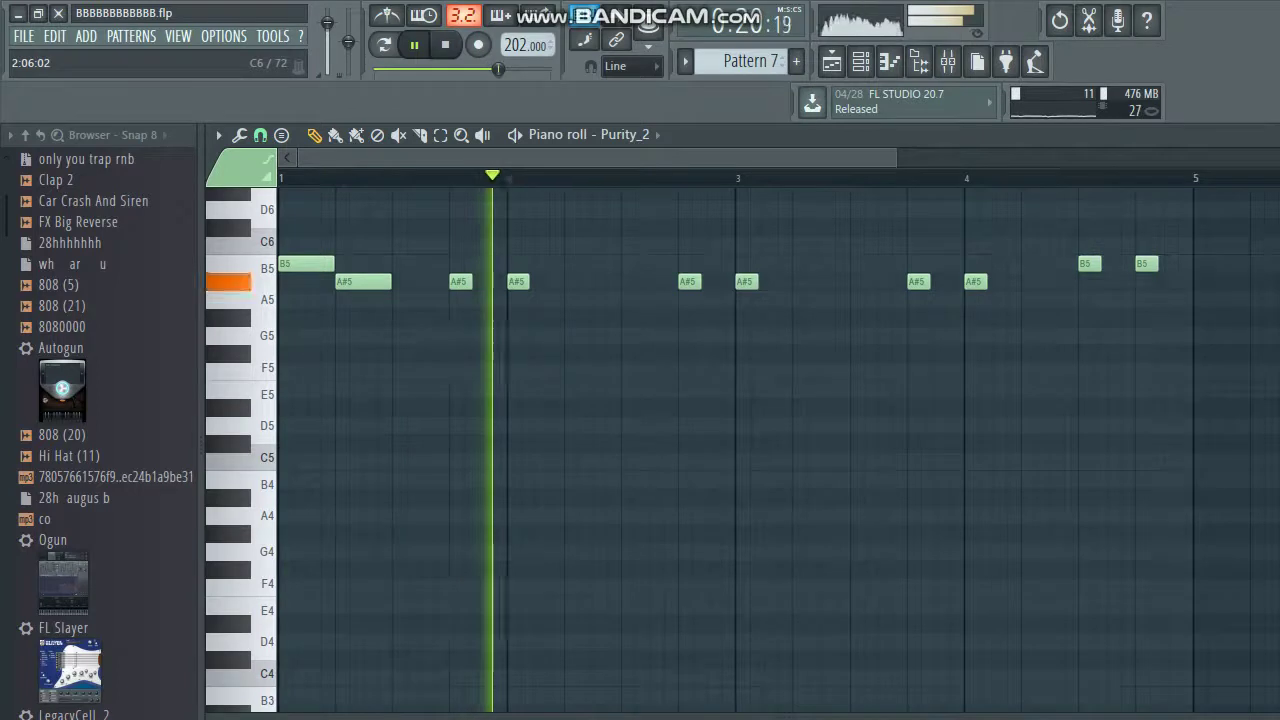
pyautogui.hotkey('shift', 'Up')
pyautogui.hotkey('shift', 'Up')
pyautogui.hotkey('shift', 'Up')
pyautogui.hotkey('shift', 'Up')
pyautogui.hotkey('ctrl', 'alt', 'z')
pyautogui.hotkey('ctrl', 'alt', 'z')
pyautogui.hotkey('ctrl', 'alt', 'z')
pyautogui.hotkey('ctrl', 'alt', 'z')
pyautogui.hotkey('ctrl', 'alt', 'z')
pyautogui.hotkey('ctrl', 'alt', 'z')
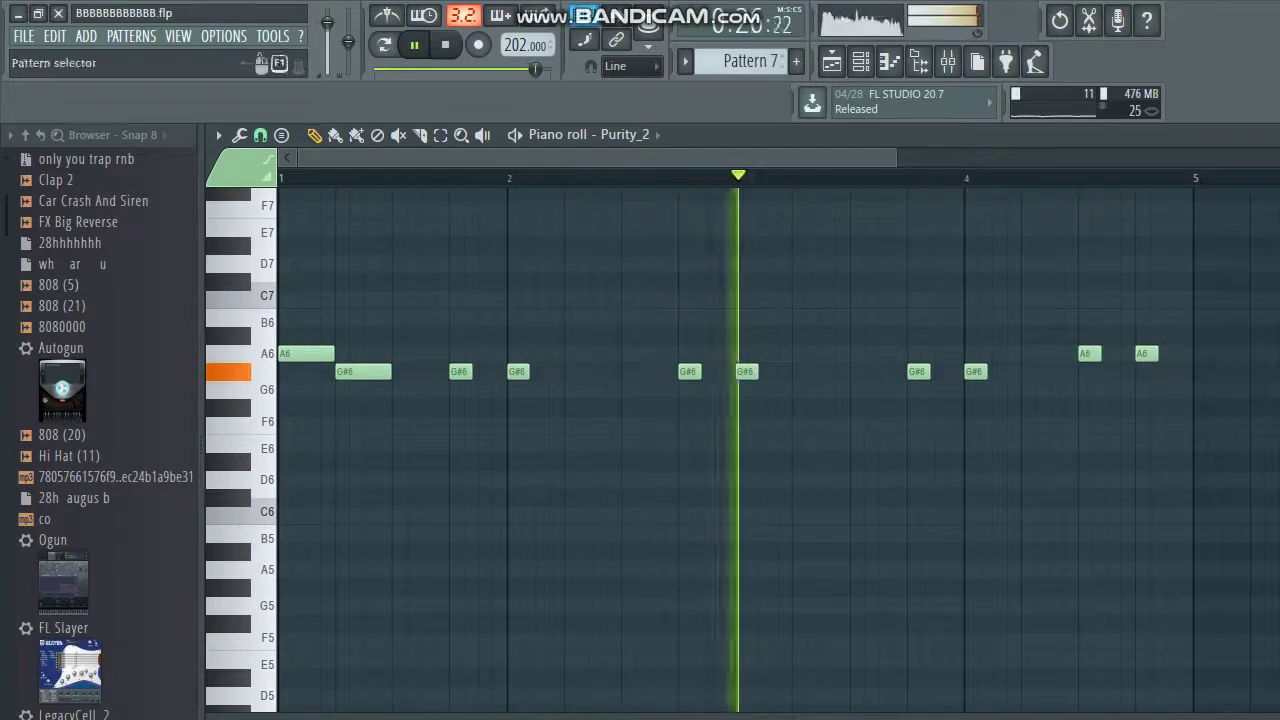
# Return to the playlist and check the channel settings of the LexLugerFX clip on Track 8.
pyautogui.click(831, 61)
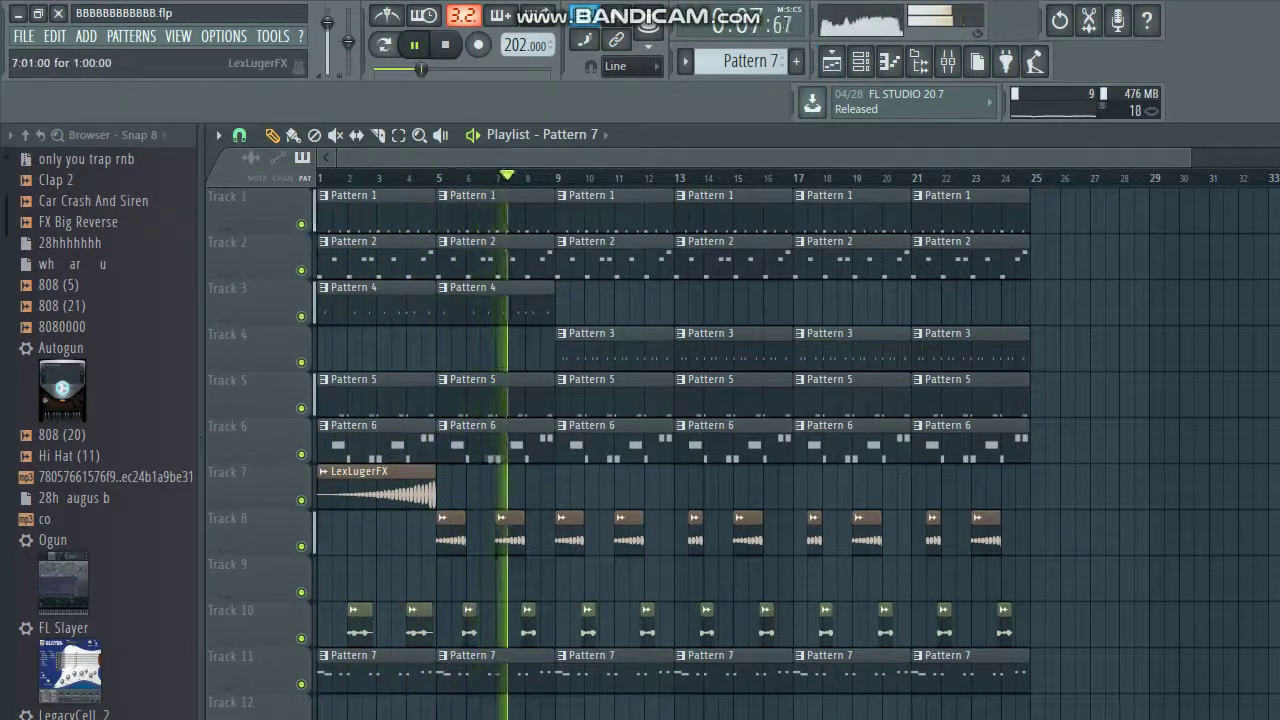
pyautogui.doubleClick(510, 532)
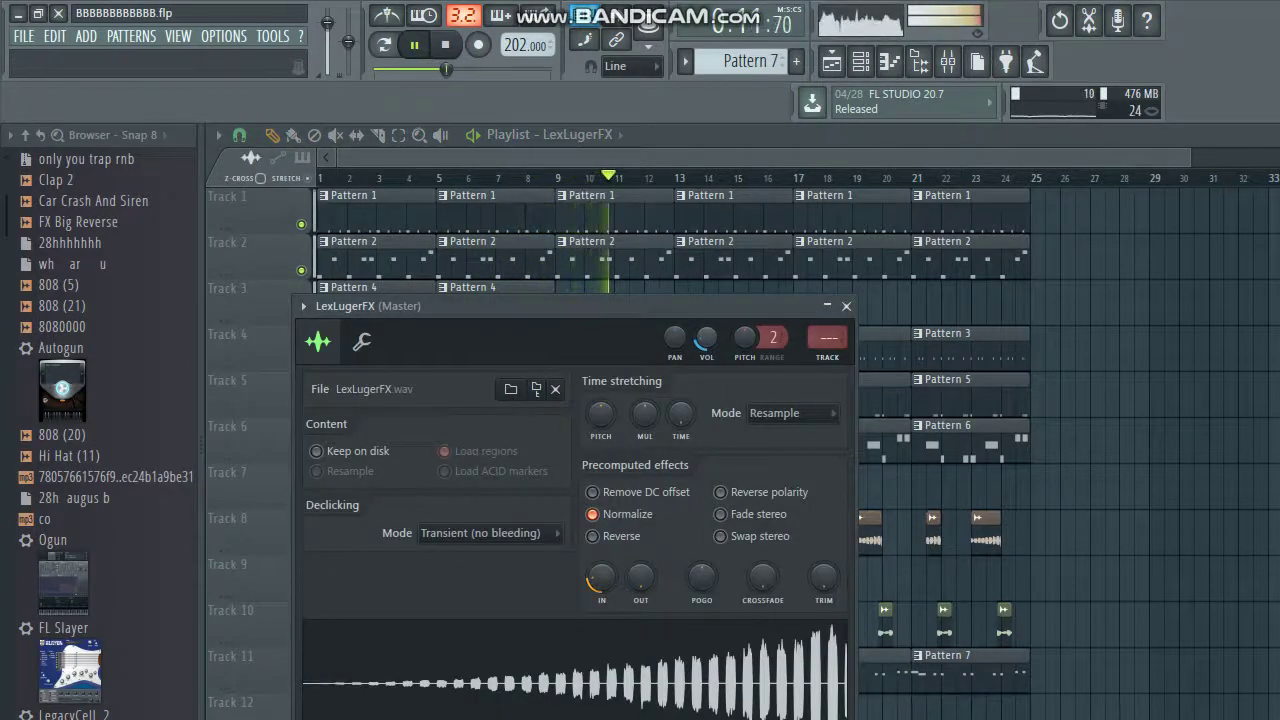
pyautogui.click(846, 306)
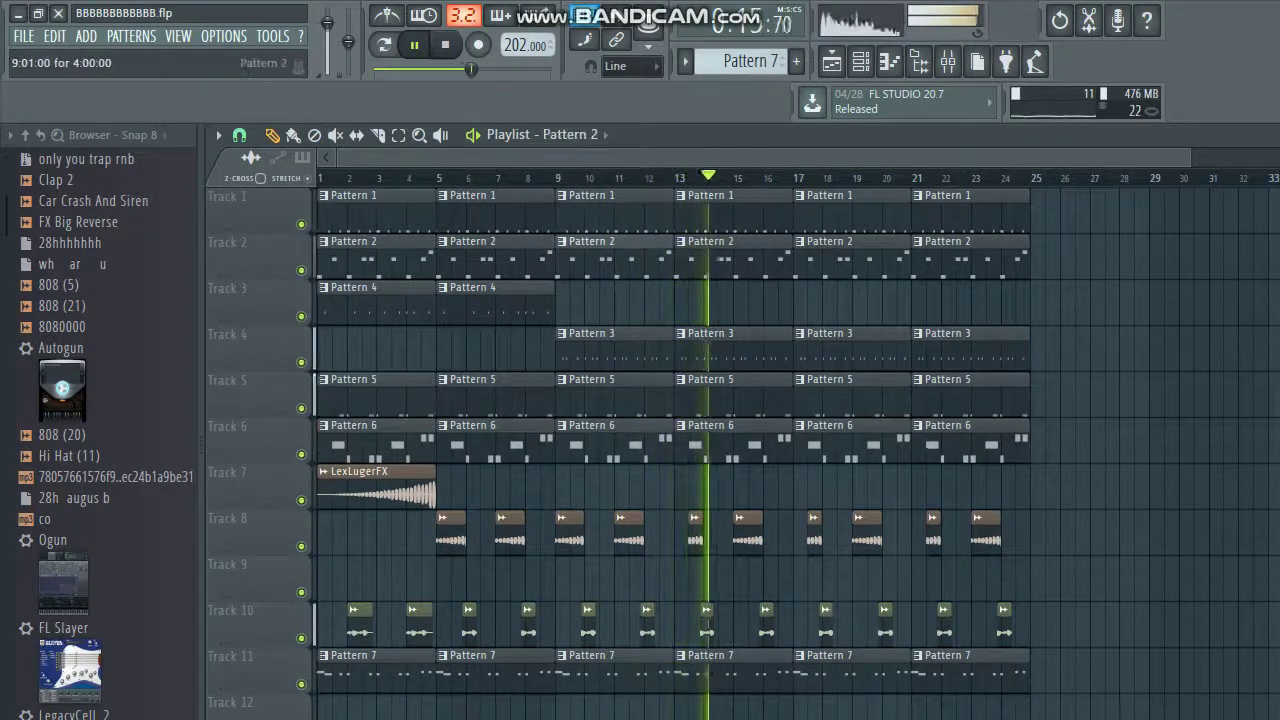
# Reset the channel volume of kit 3 Pad 2 to its default in the channel rack and return to the playlist.
pyautogui.click(860, 61)
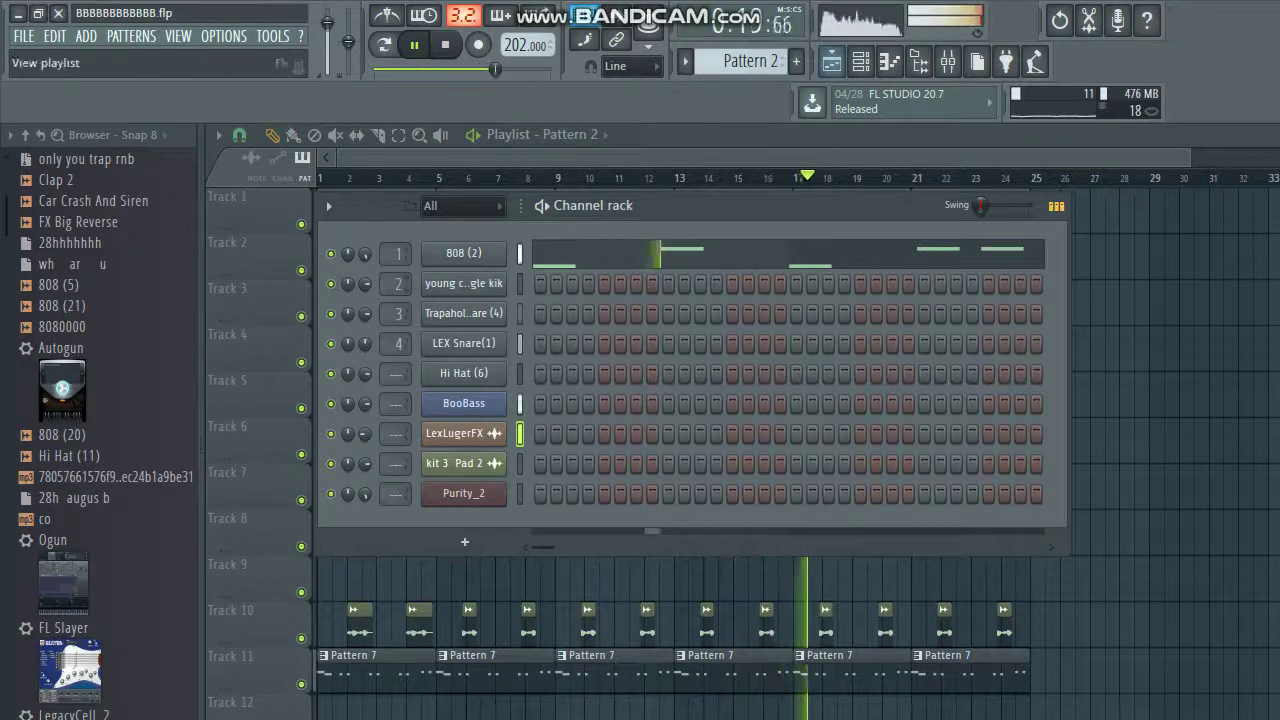
pyautogui.scroll(1, 752, 61)
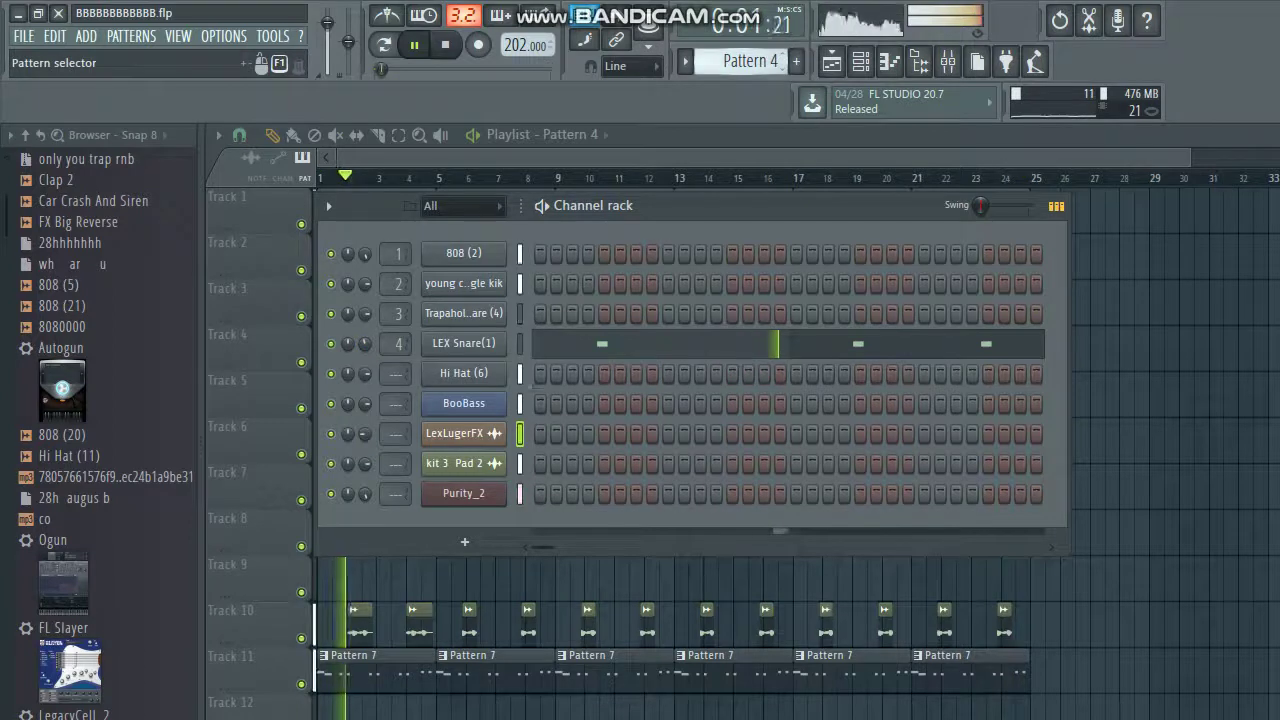
pyautogui.scroll(-1, 750, 61)
pyautogui.scroll(-1, 738, 60)
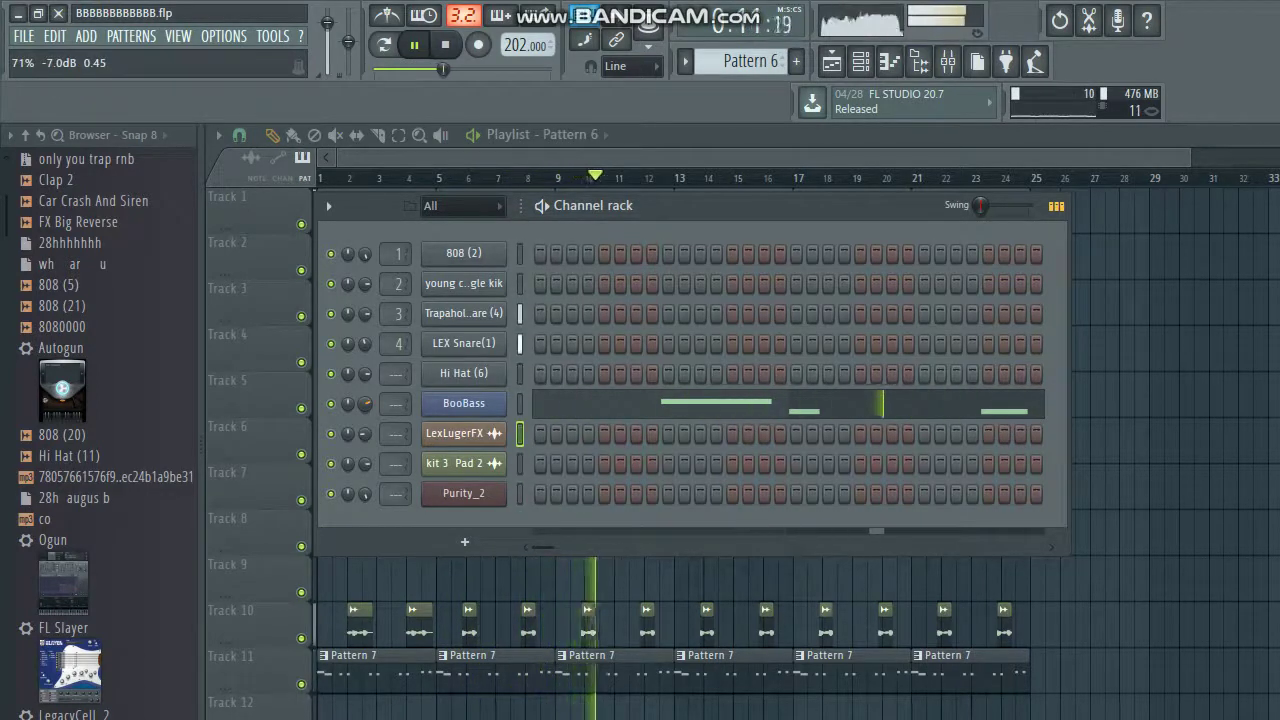
pyautogui.rightClick(366, 464)
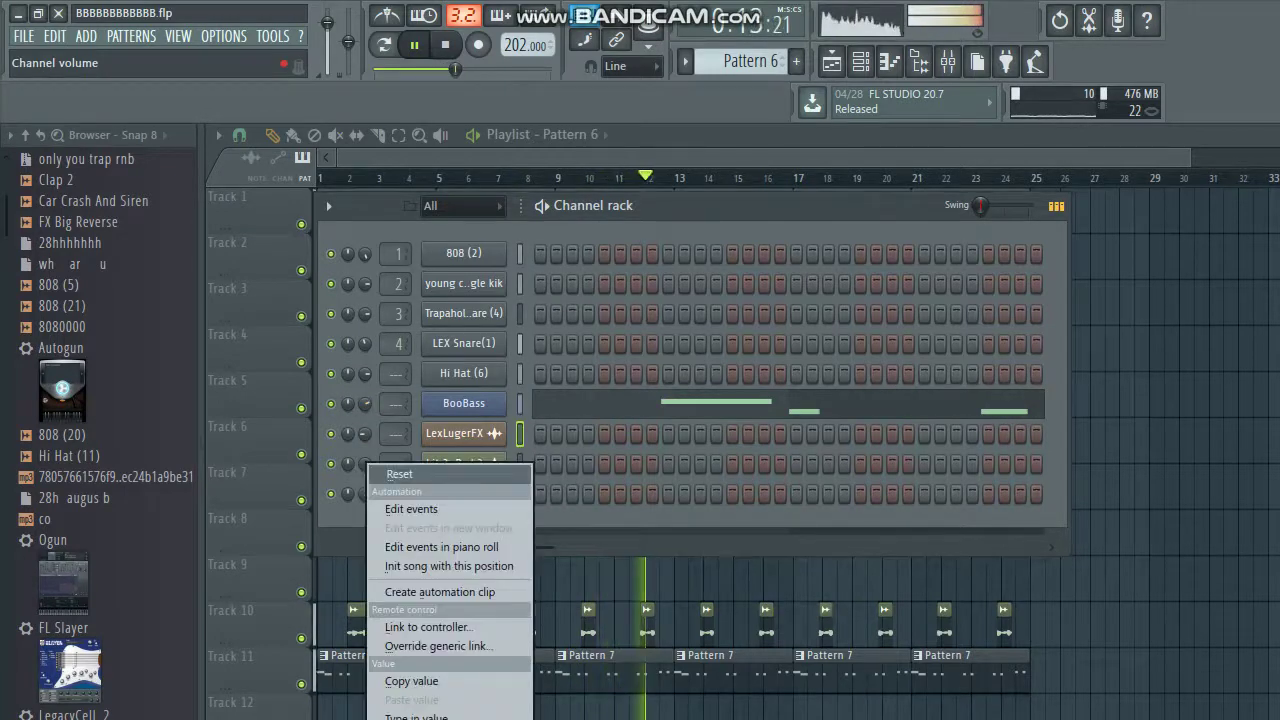
pyautogui.click(399, 474)
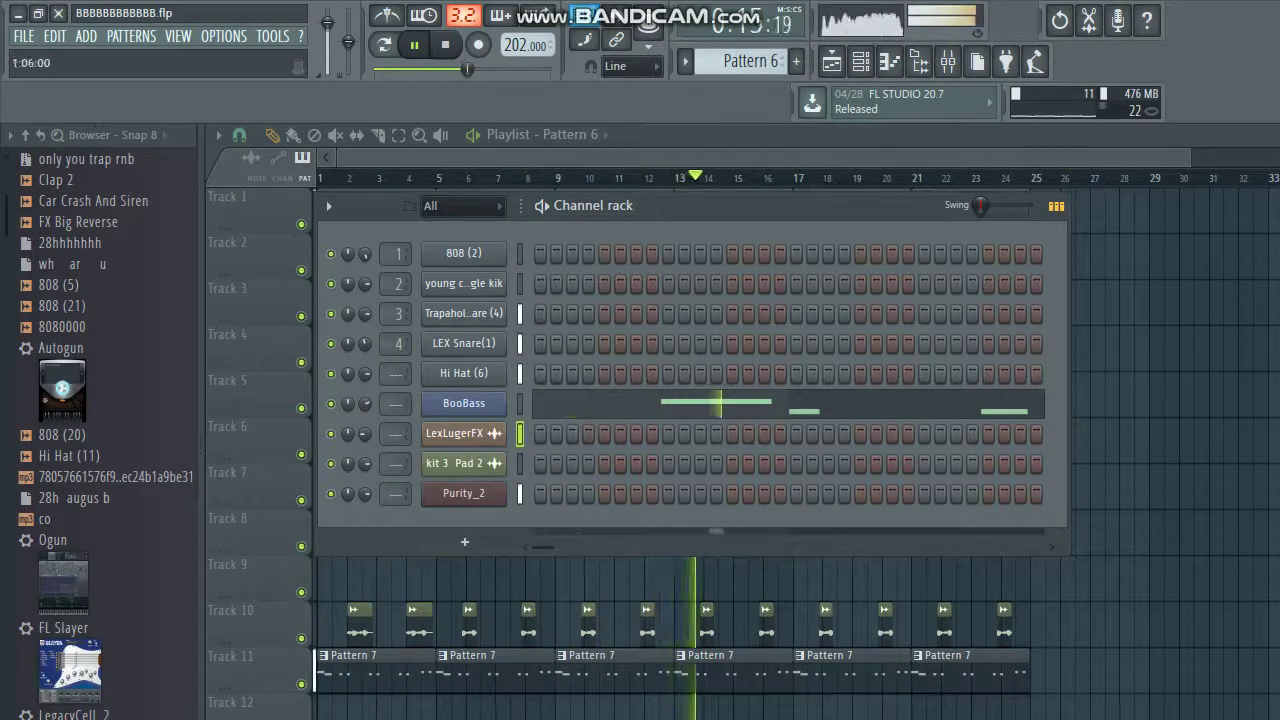
pyautogui.click(831, 61)
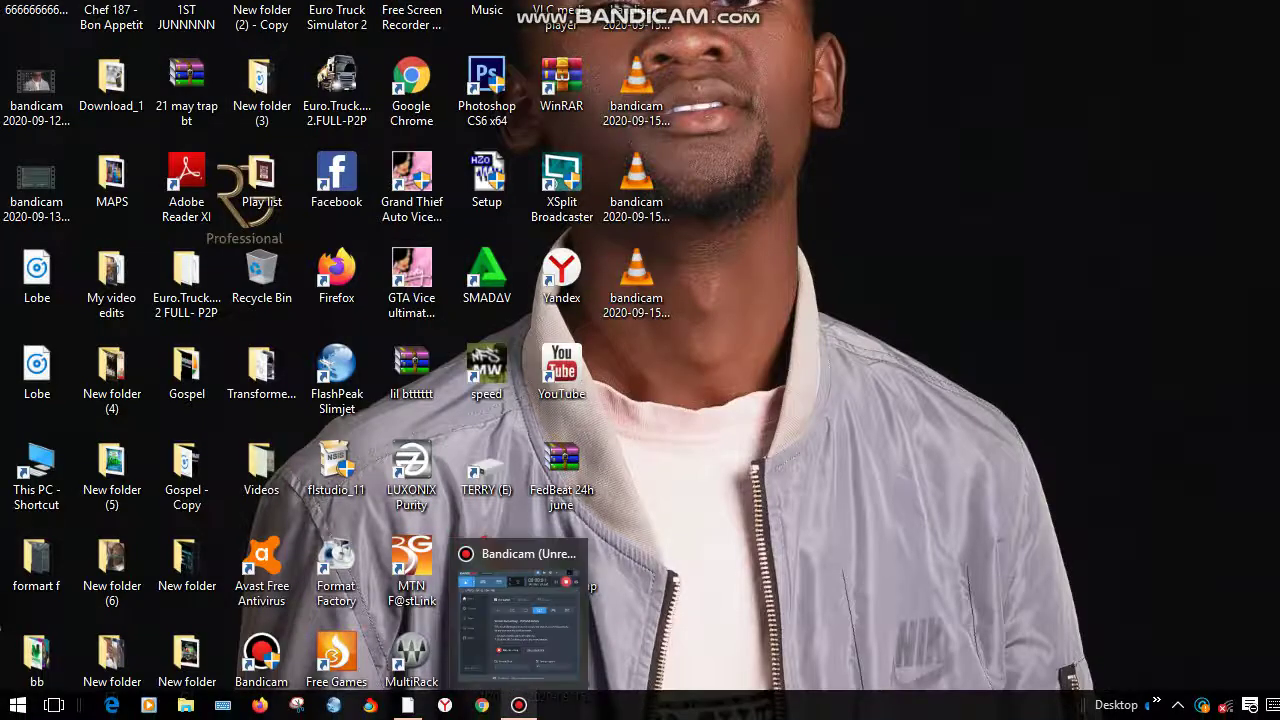
pyautogui.click(518, 705)
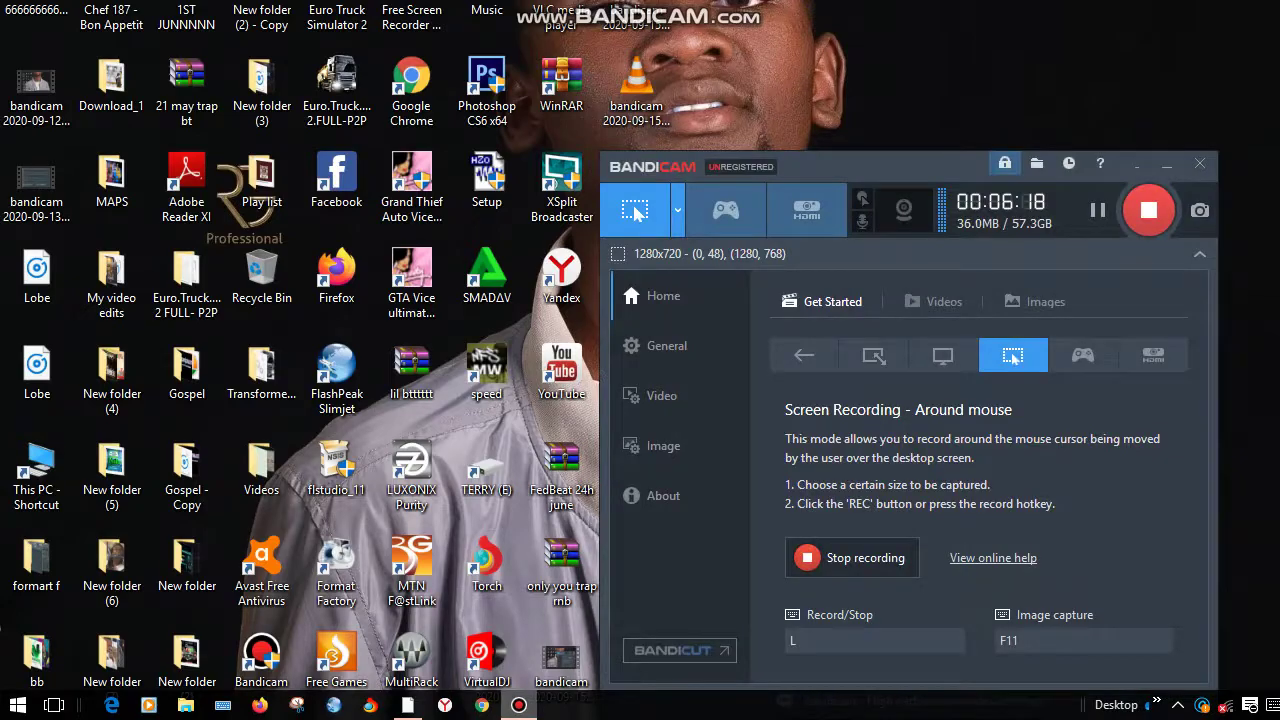
pyautogui.click(408, 705)
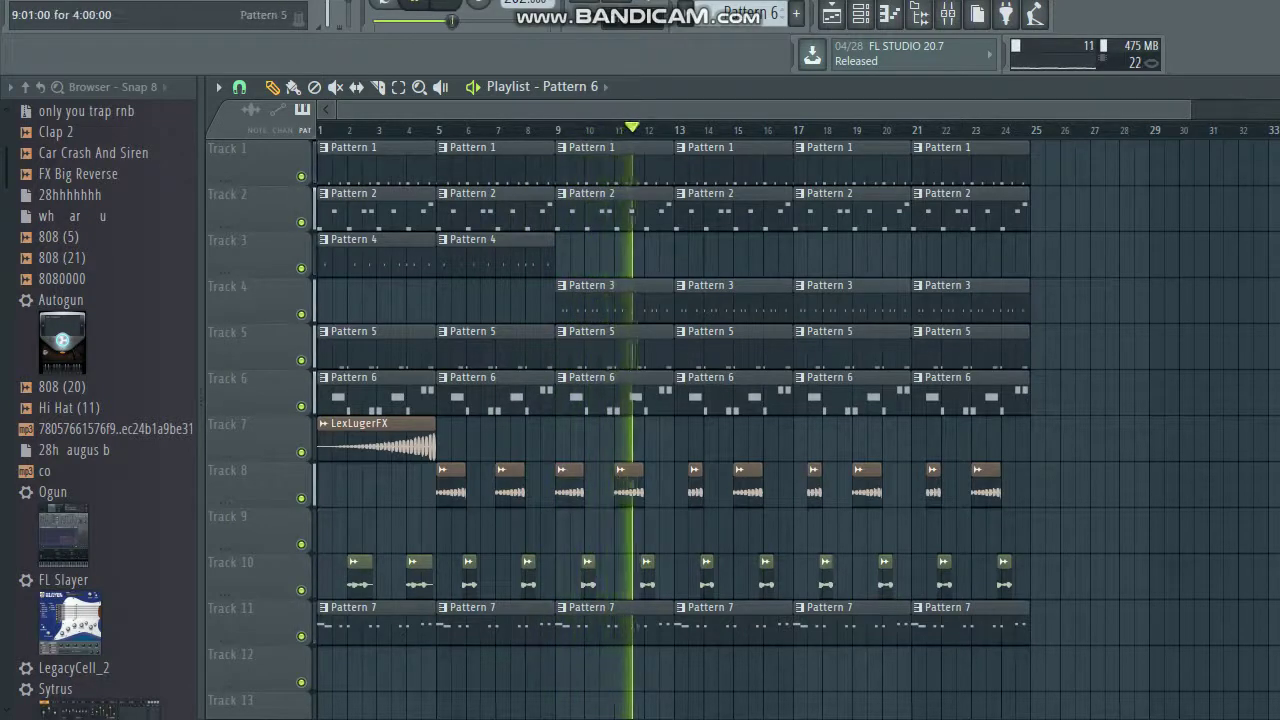
# Edit Pattern 3's LEX Snare(1) notes, lowering the velocities of the snare hits in bar 4, with the last at about 32%.
pyautogui.rightClick(558, 297)
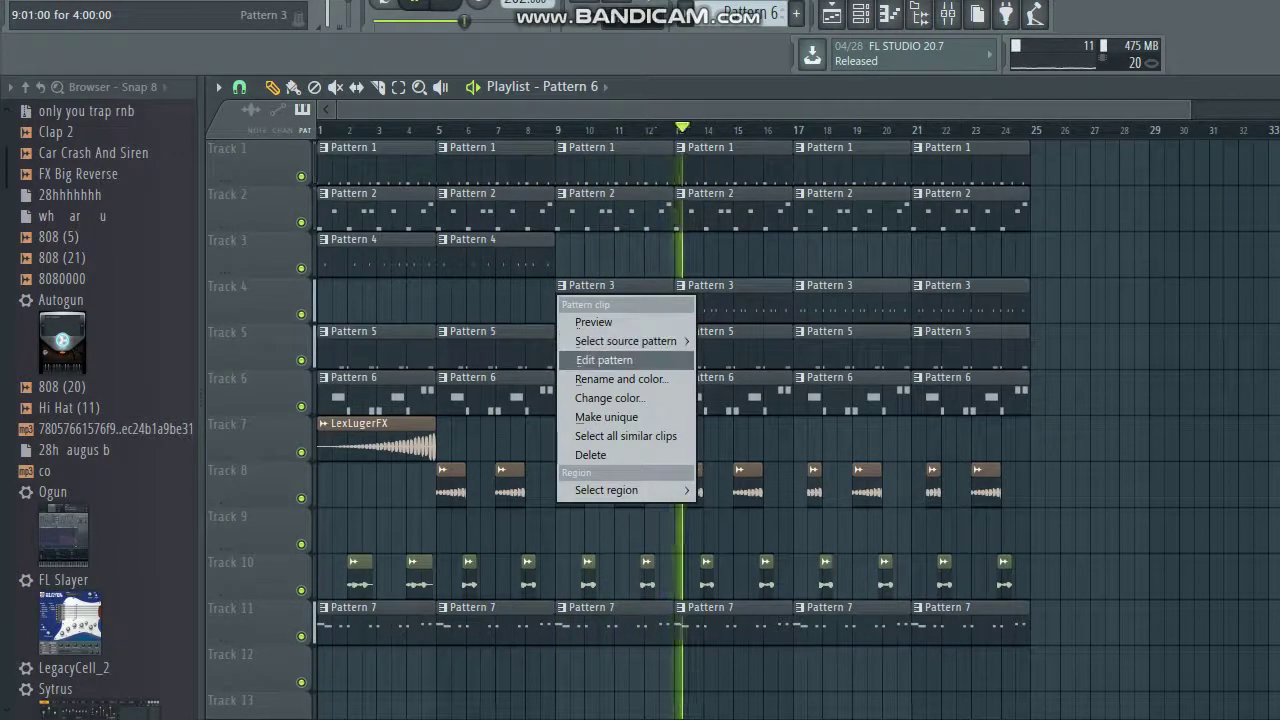
pyautogui.click(604, 360)
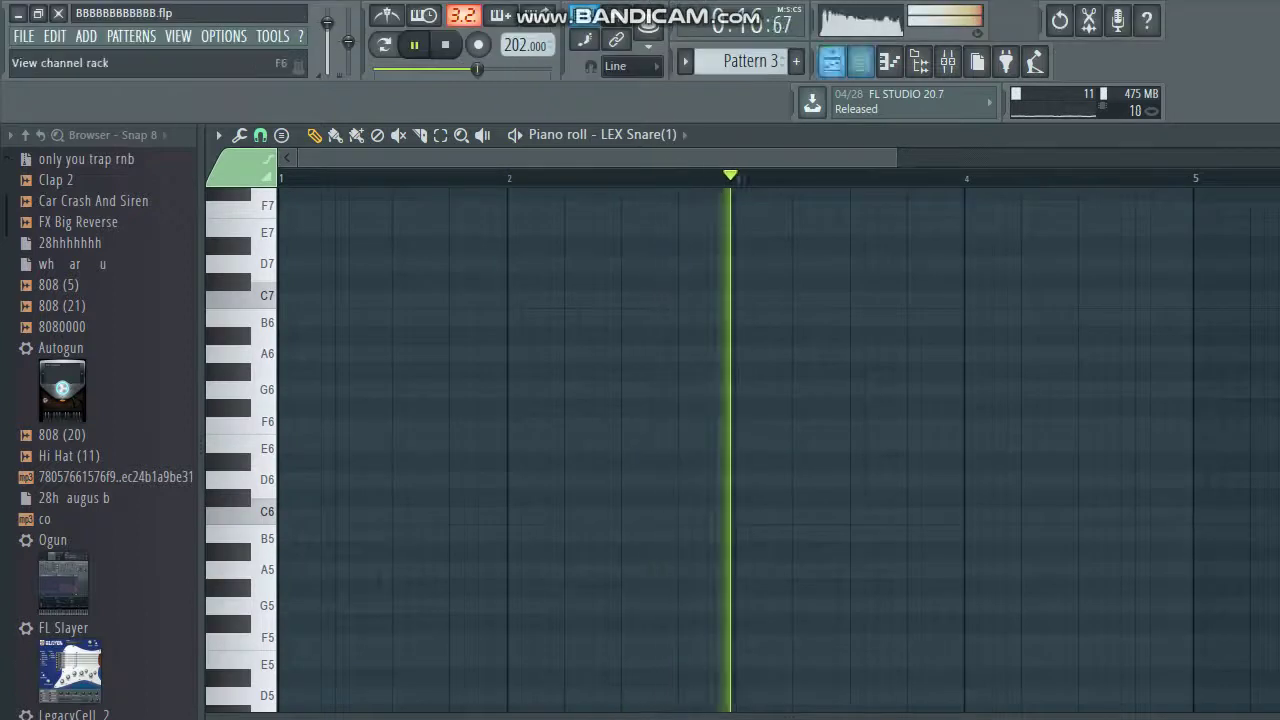
pyautogui.press('F6')
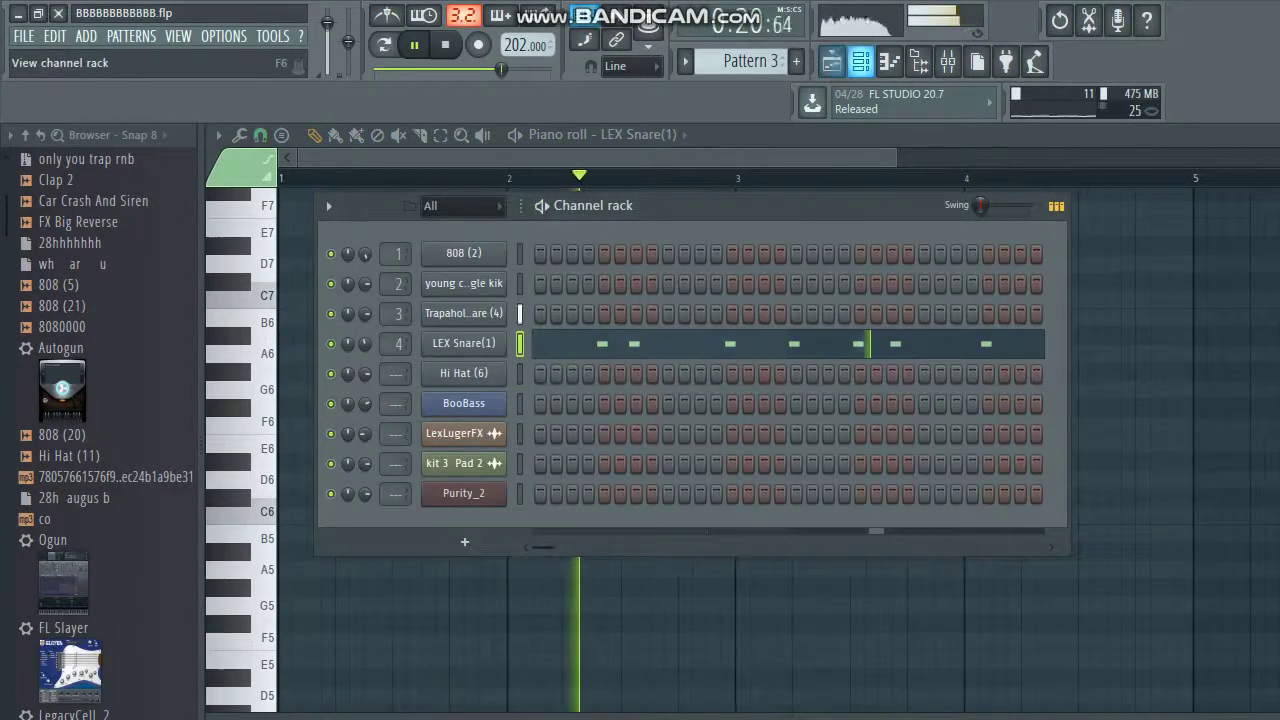
pyautogui.click(890, 62)
pyautogui.moveTo(1049, 685); pyautogui.dragTo(1049, 707)
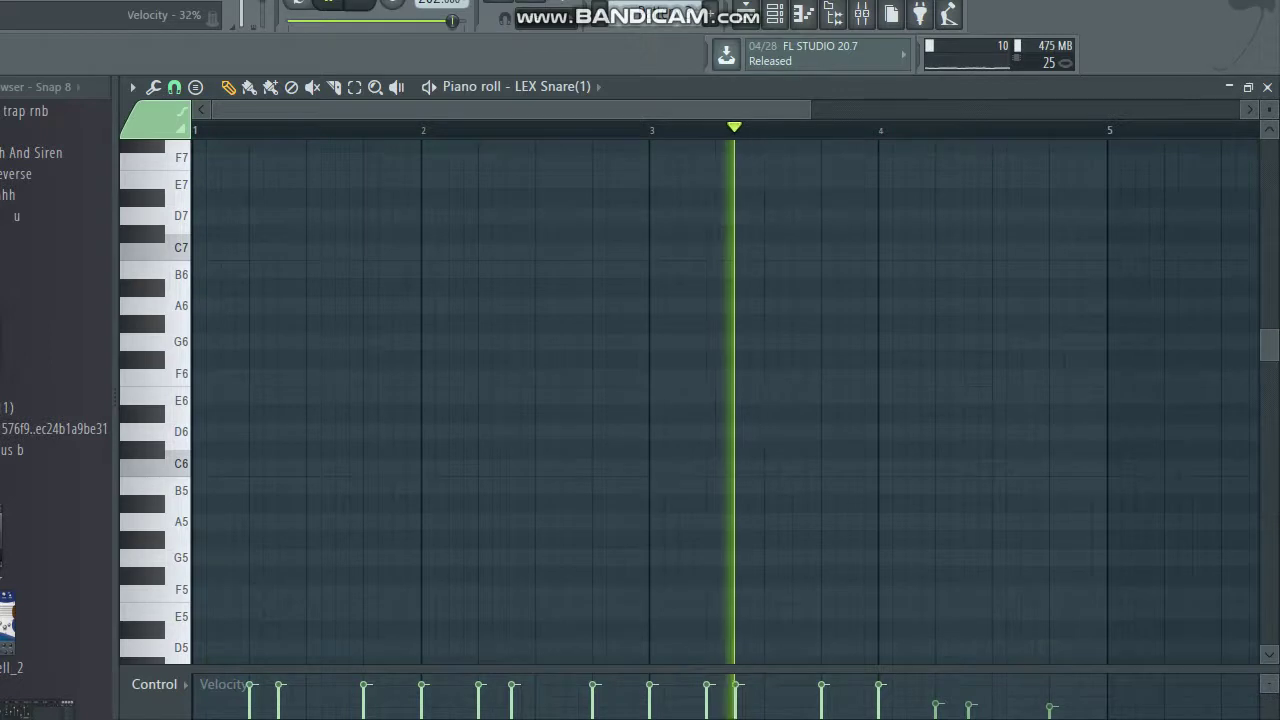
pyautogui.press('space')
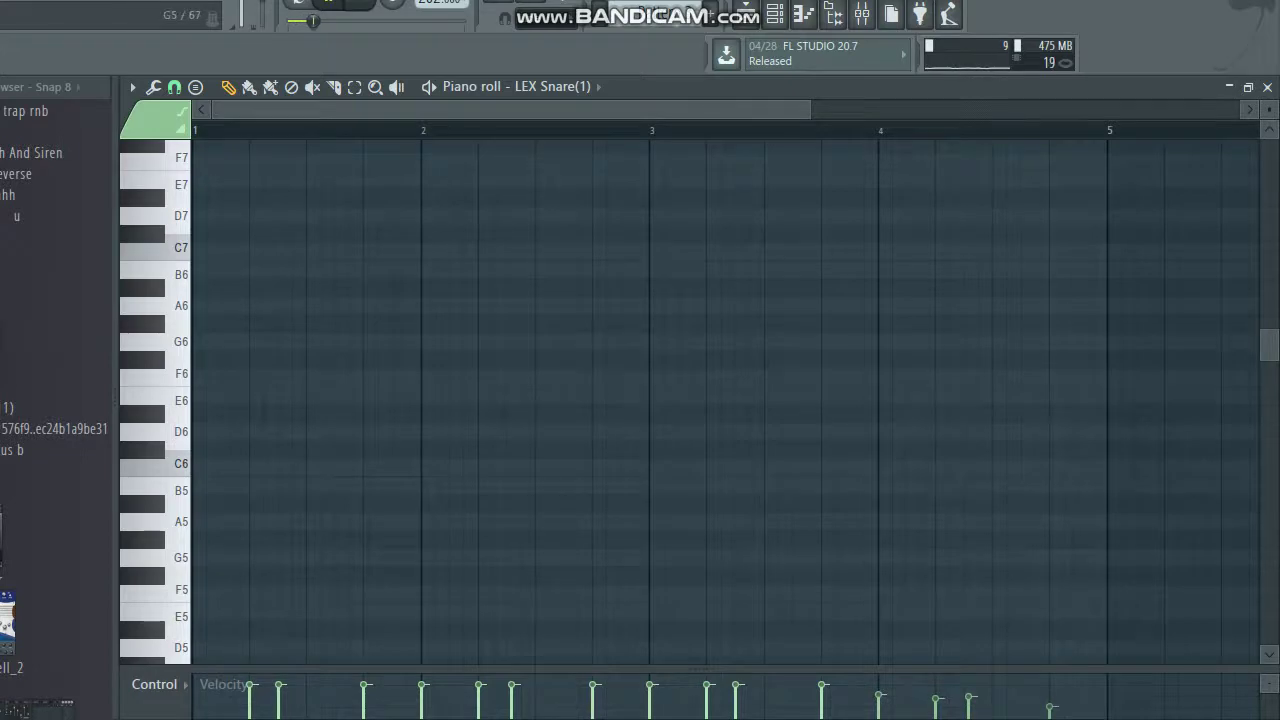
# Clear the Pattern 3 clips from Track 4 and repeat Pattern 4 on Track 3 at bars 9 and 13.
pyautogui.press('F5')
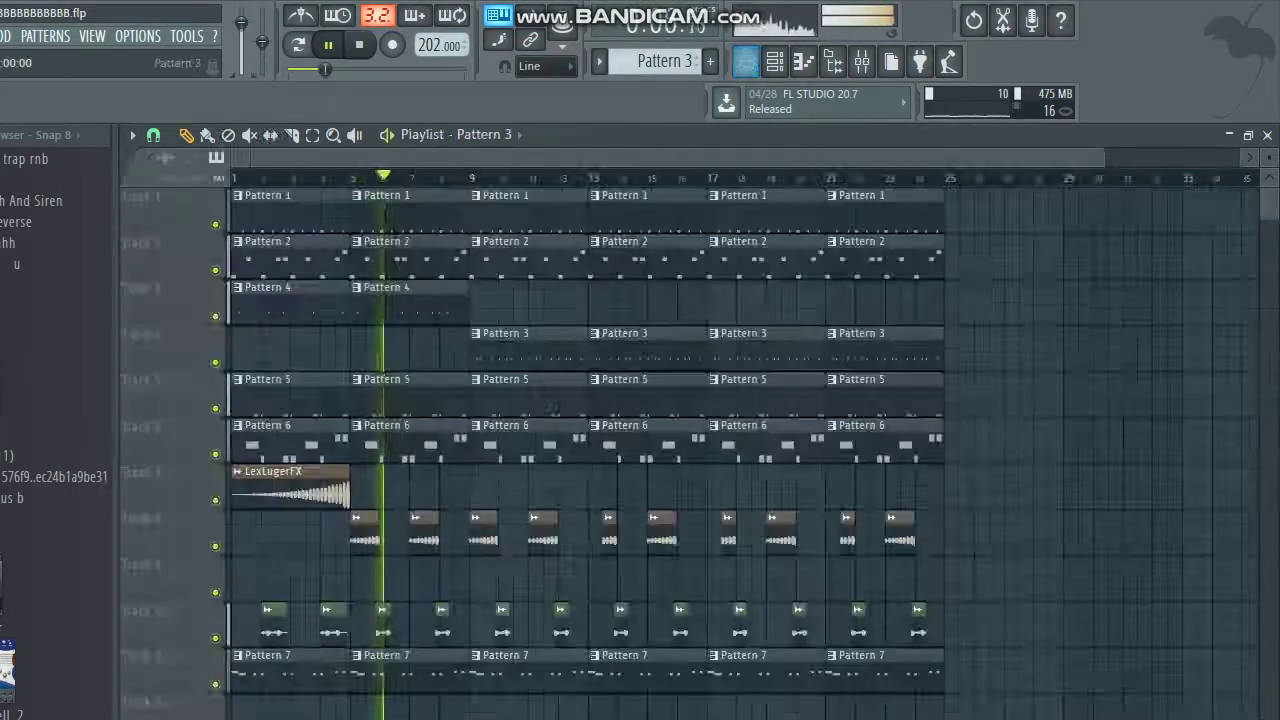
pyautogui.click(430, 306)
pyautogui.click(484, 306)
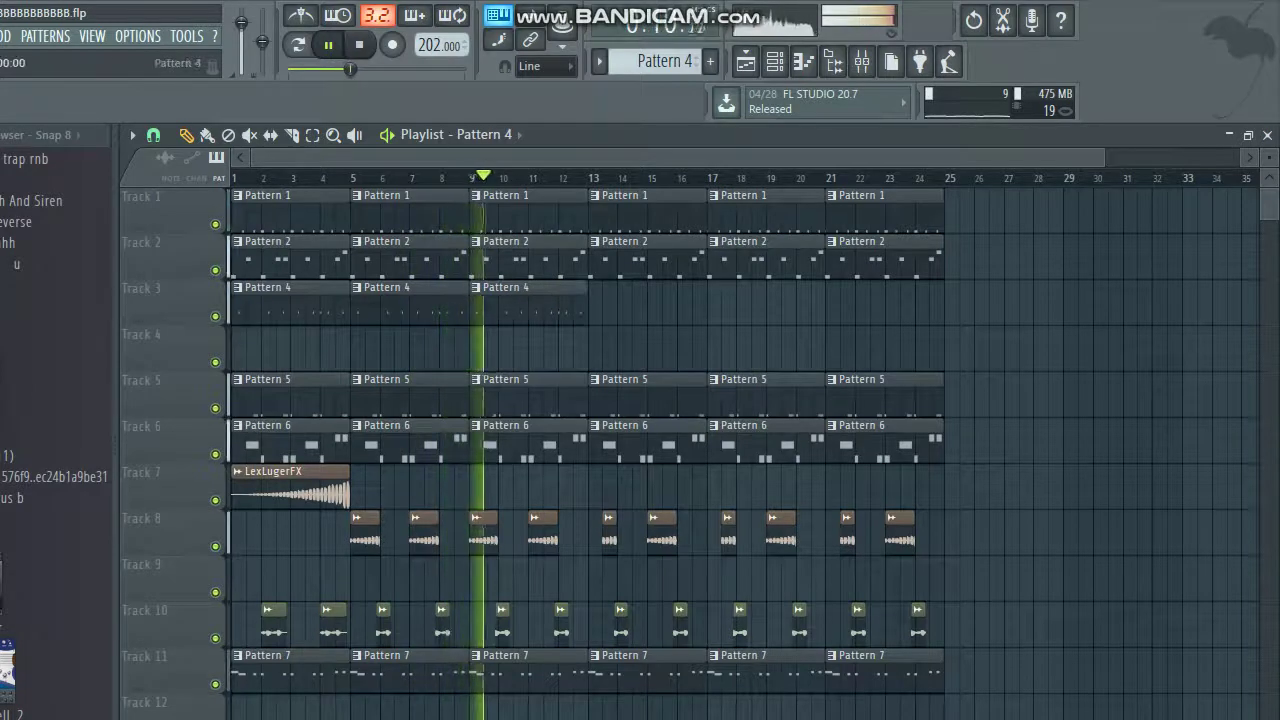
pyautogui.keyDown('ctrl'); pyautogui.click(528, 306); pyautogui.keyUp('ctrl')
pyautogui.hotkey('ctrl', 'b')
pyautogui.hotkey('ctrl', 'b')
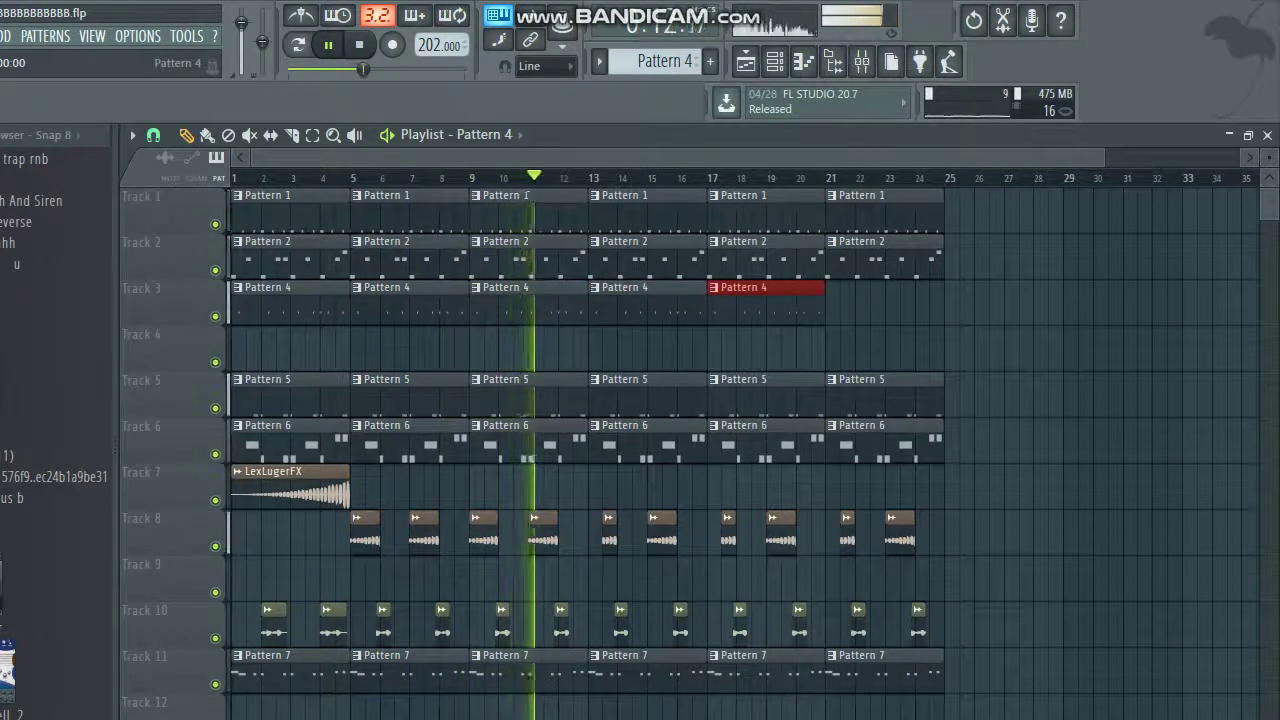
pyautogui.press('Delete')
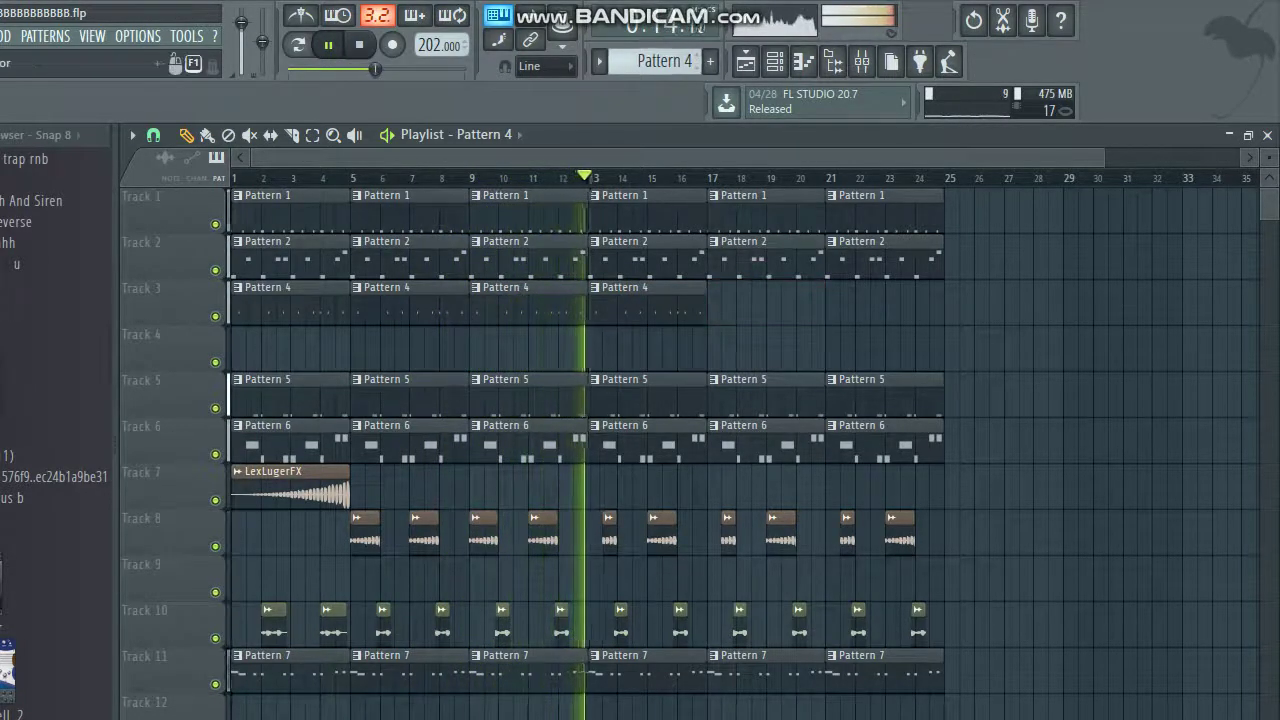
# Place Pattern 3 clips on Track 4 at bars 17 and 21.
pyautogui.scroll(-1, 656, 62)
pyautogui.click(724, 350)
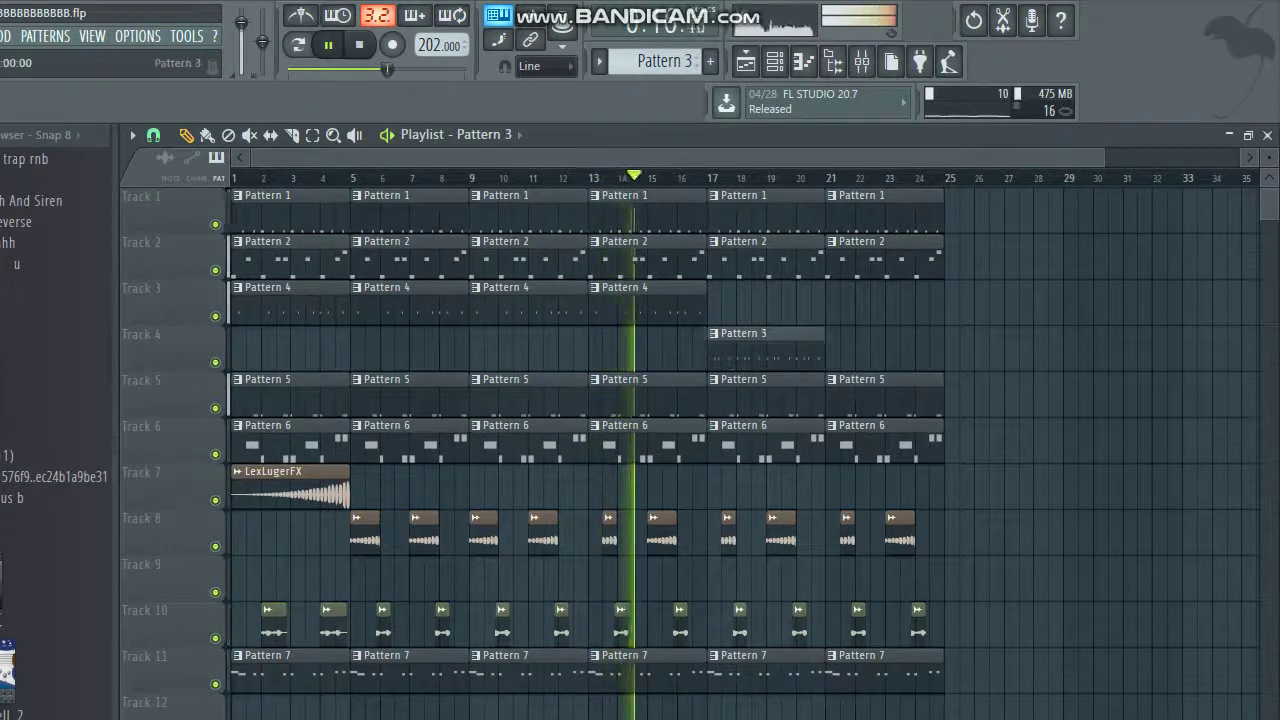
pyautogui.click(842, 350)
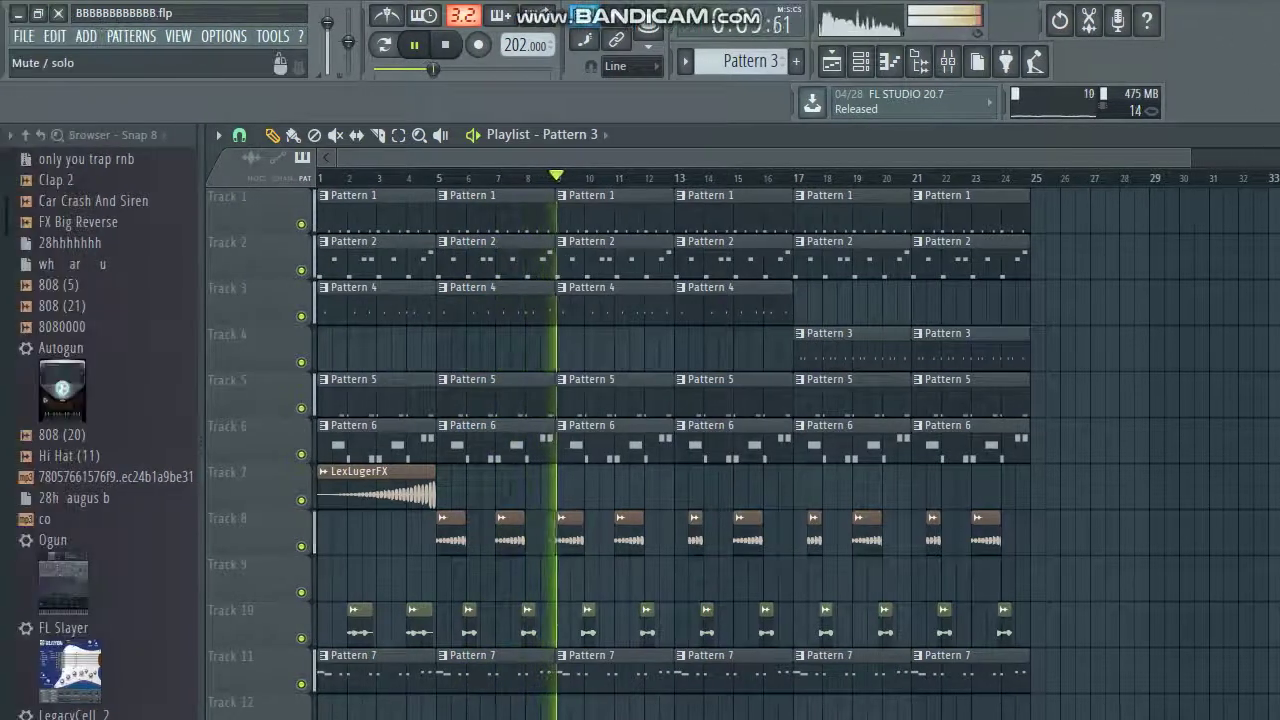
# Mute Tracks 6 through 10 to hear the beat without the bass and effect clips.
pyautogui.click(215, 546)
pyautogui.click(301, 590)
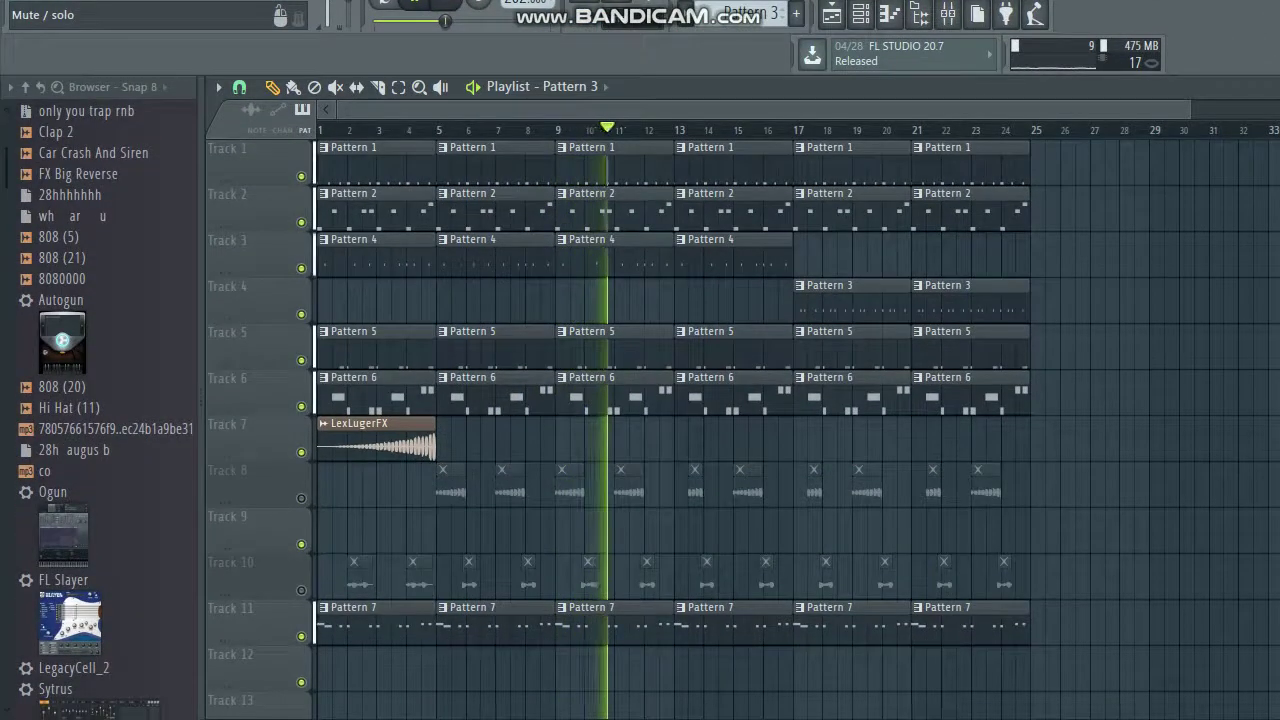
pyautogui.click(301, 452)
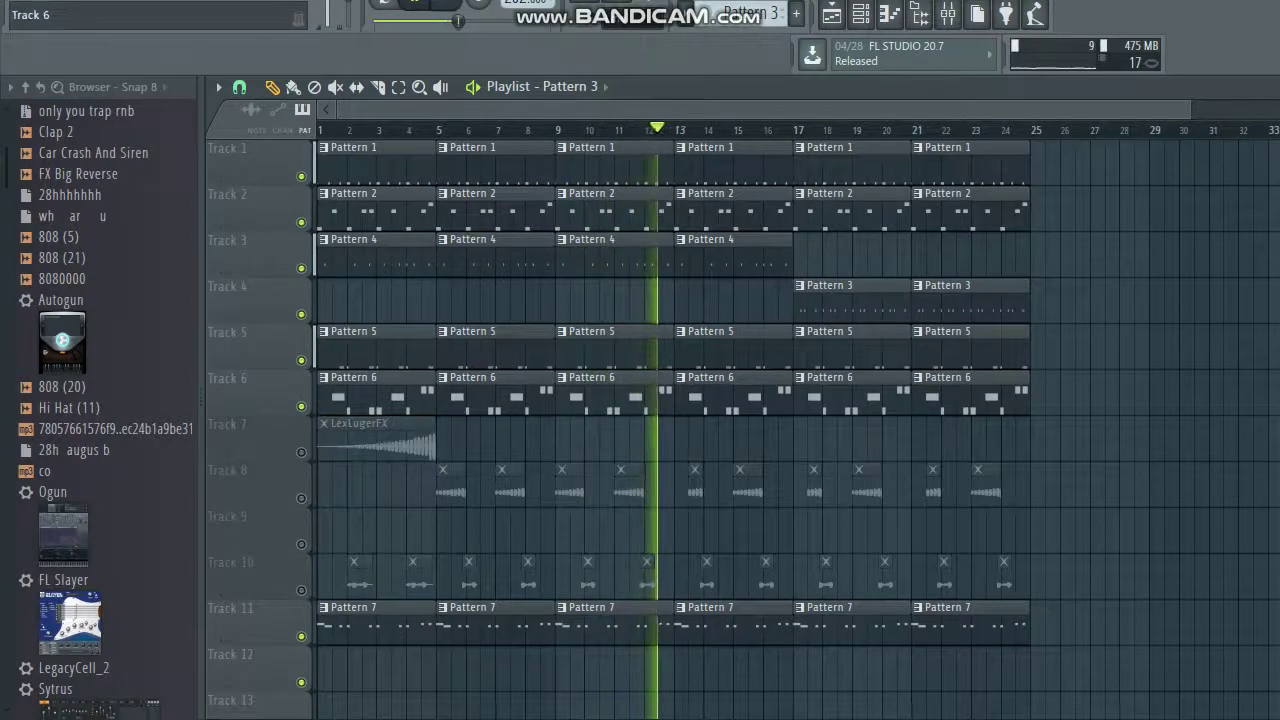
pyautogui.click(301, 406)
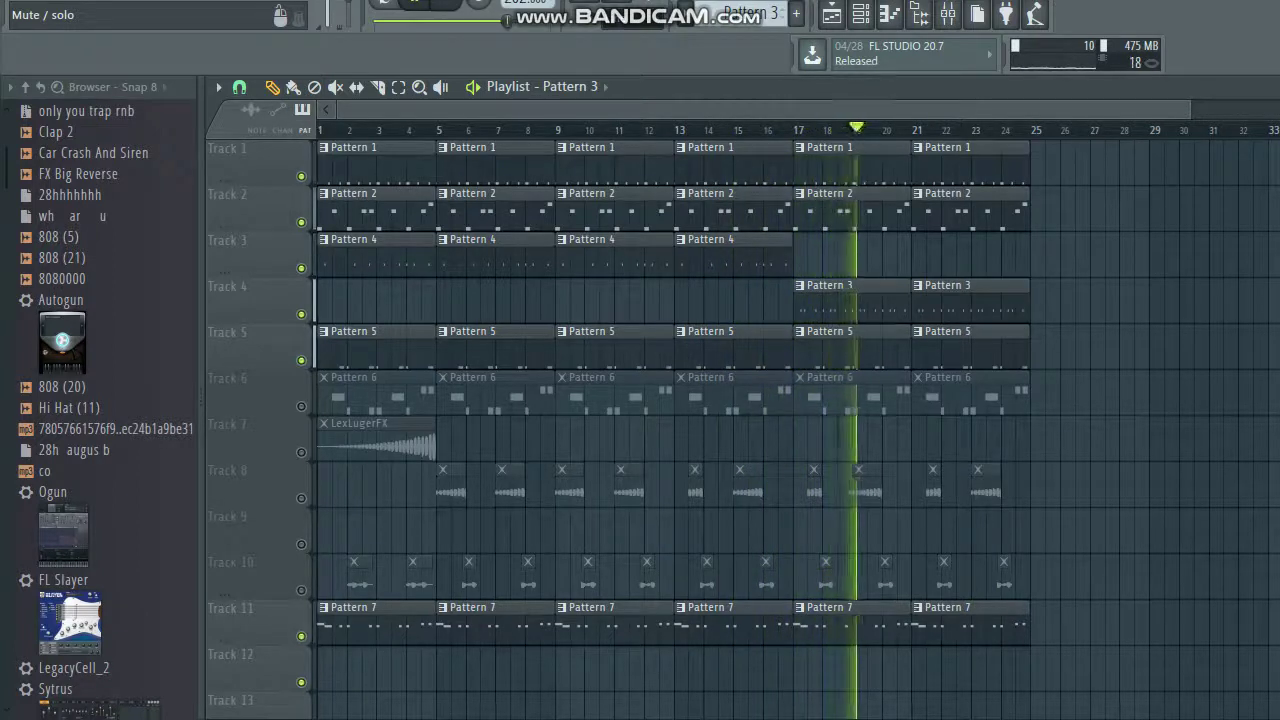
# Unmute Tracks 6 through 10 and save the project.
pyautogui.click(301, 407)
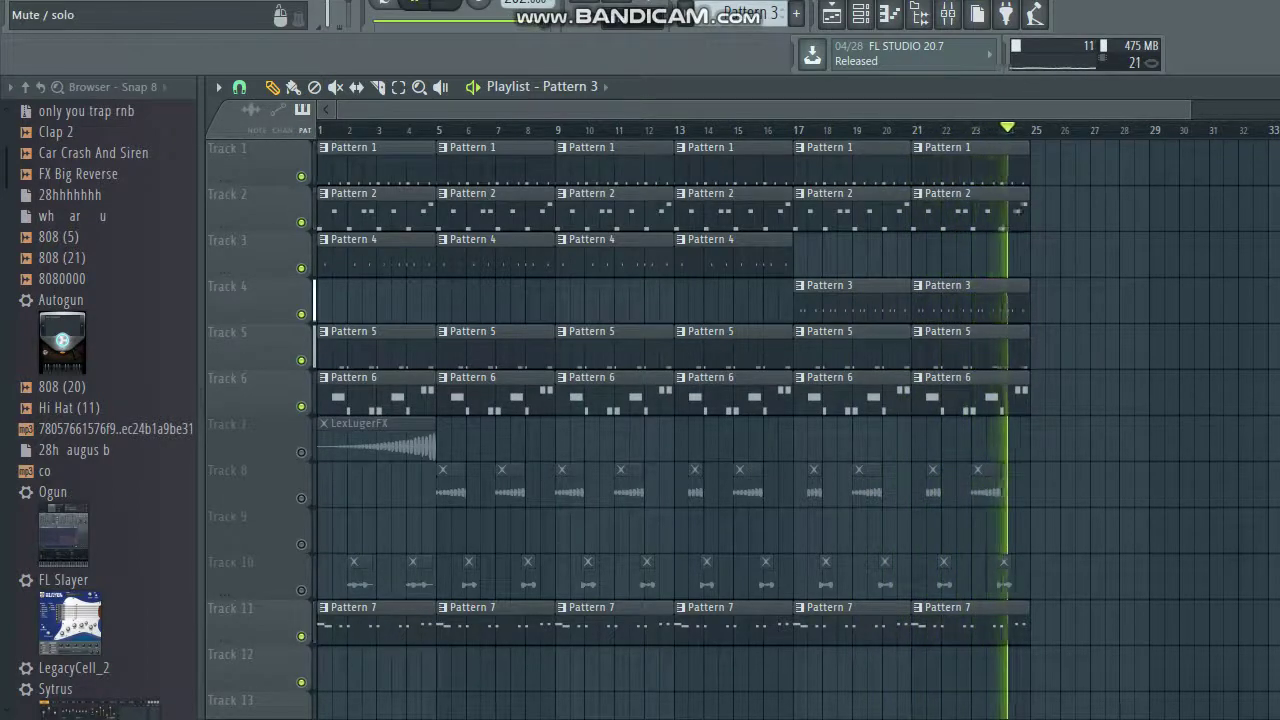
pyautogui.click(301, 452)
pyautogui.click(301, 498)
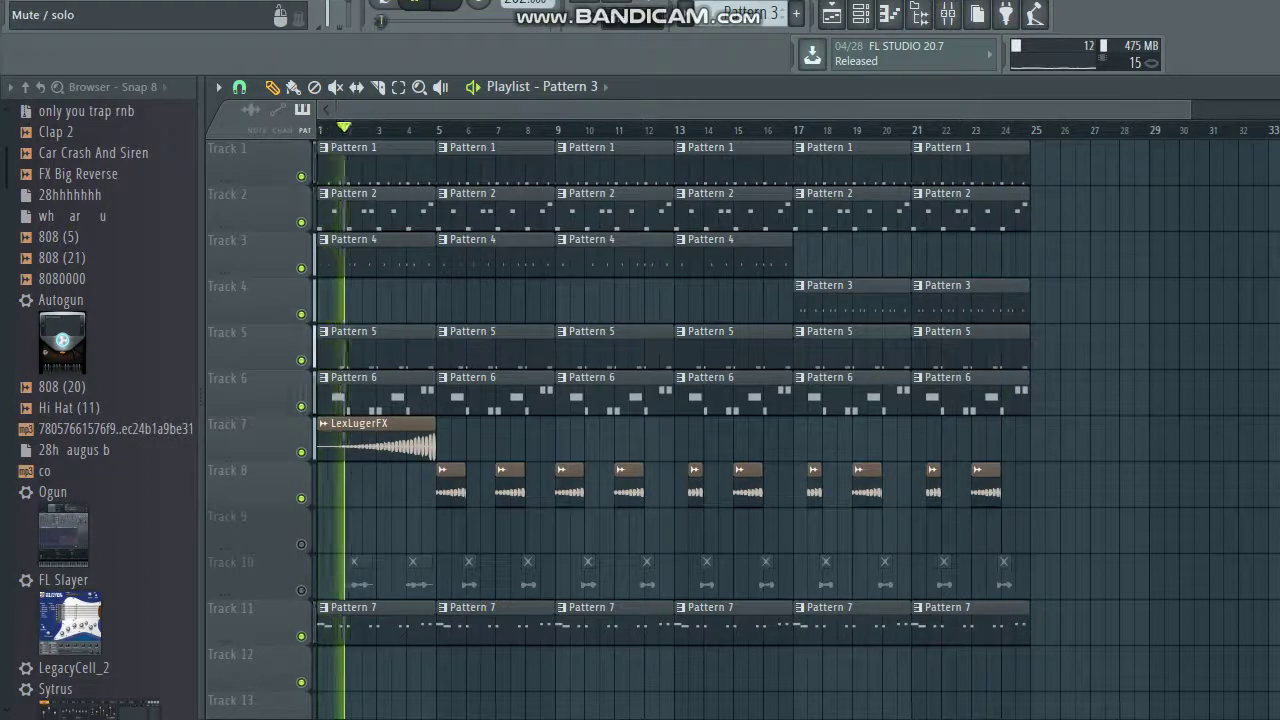
pyautogui.click(301, 590)
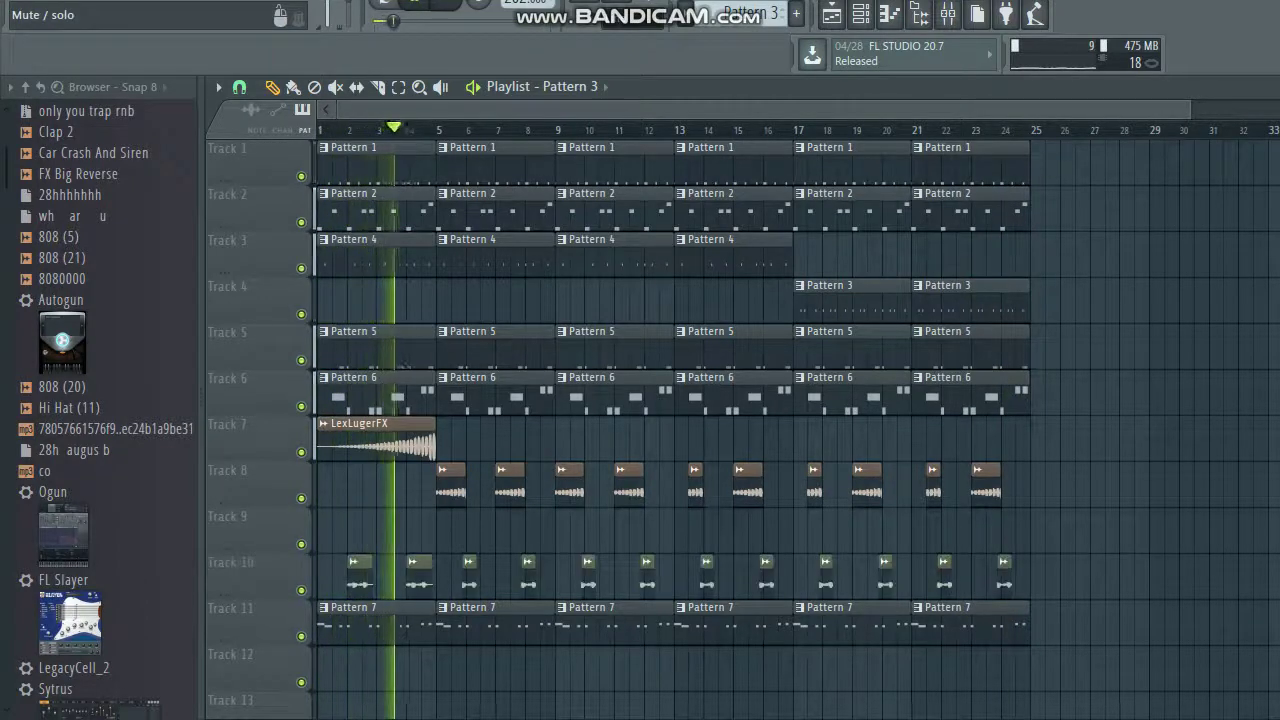
pyautogui.hotkey('ctrl', 's')
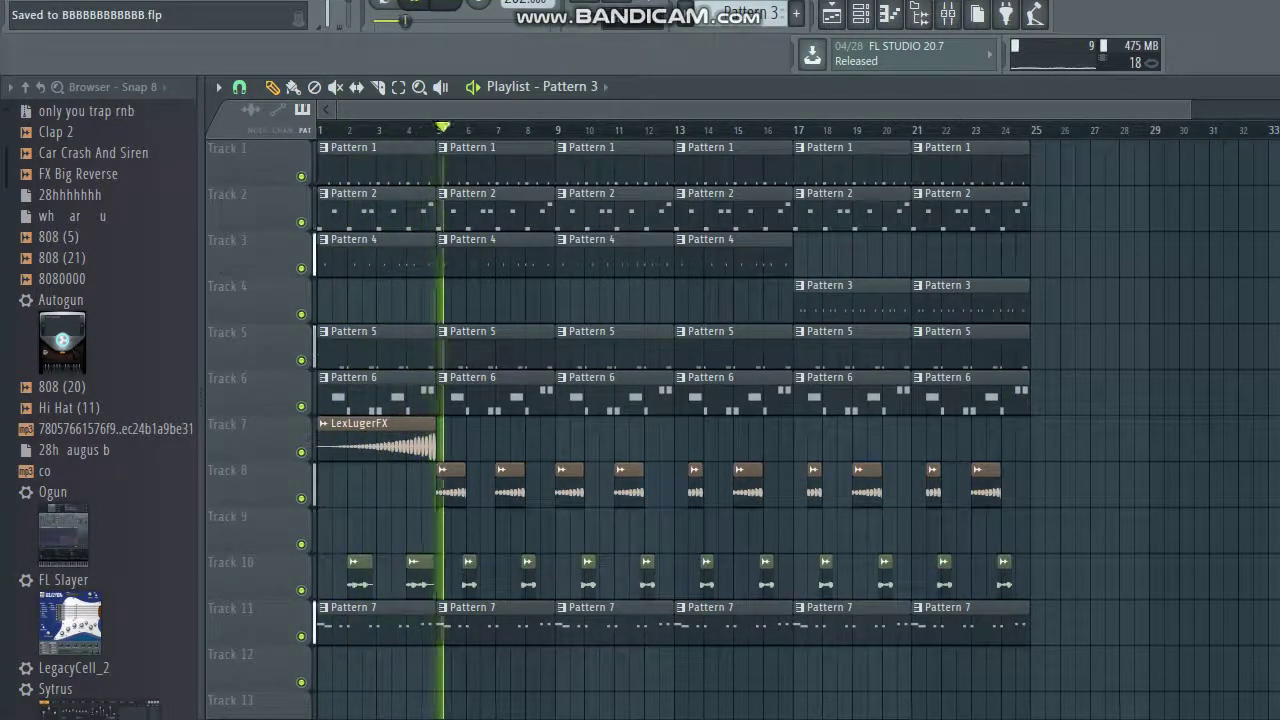